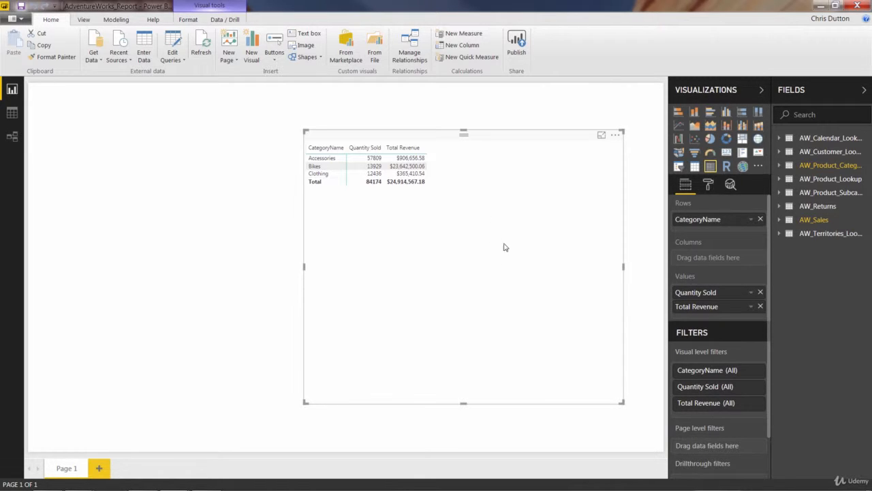
Replace CategoryName with Start of Month as plain dates in the matrix rows, and remove Quantity Sold from the values.
{"action": "left_click", "coordinate": [760, 219]}
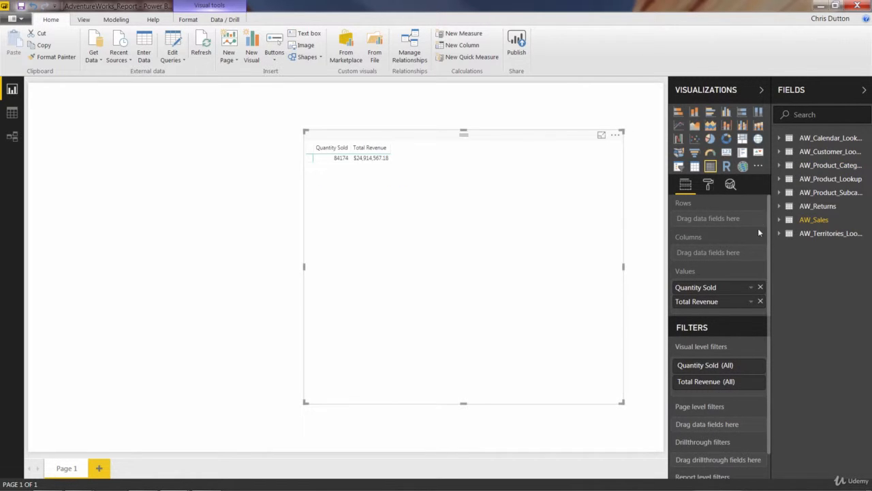
{"action": "left_click", "coordinate": [761, 288]}
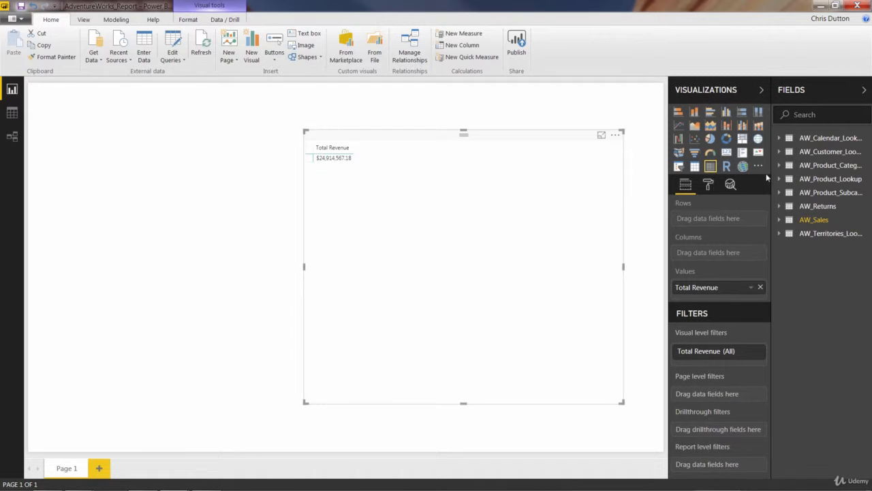
{"action": "left_click", "coordinate": [779, 137]}
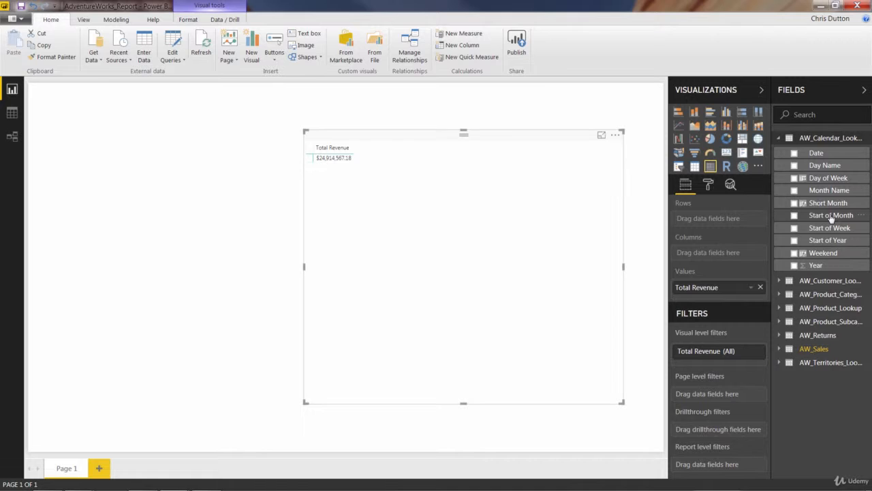
{"action": "left_click_drag", "start_coordinate": [831, 218], "coordinate": [722, 220]}
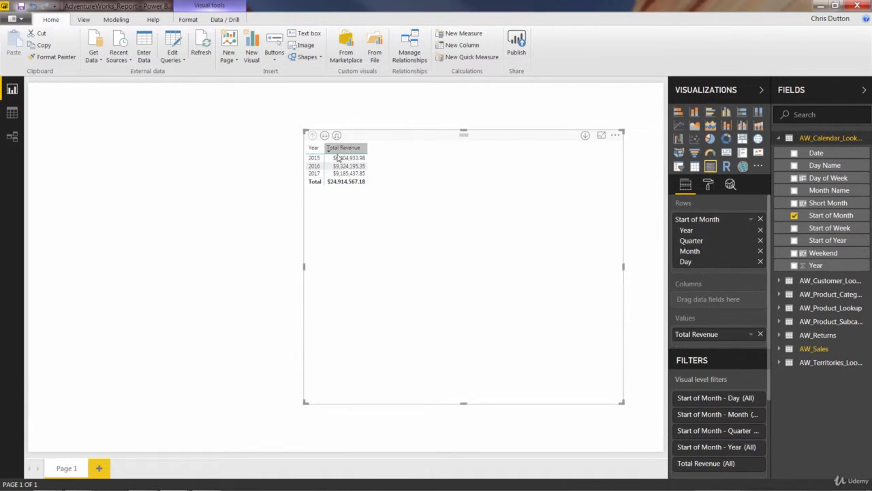
{"action": "left_click", "coordinate": [752, 222]}
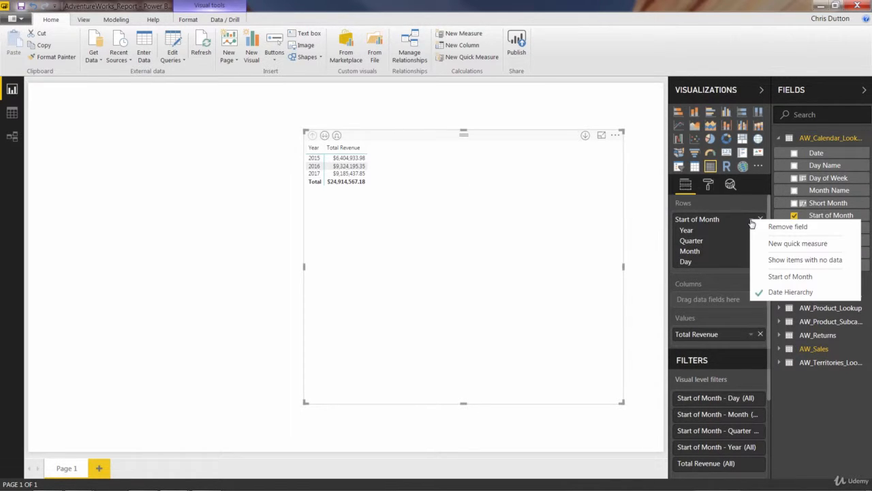
{"action": "left_click", "coordinate": [800, 279]}
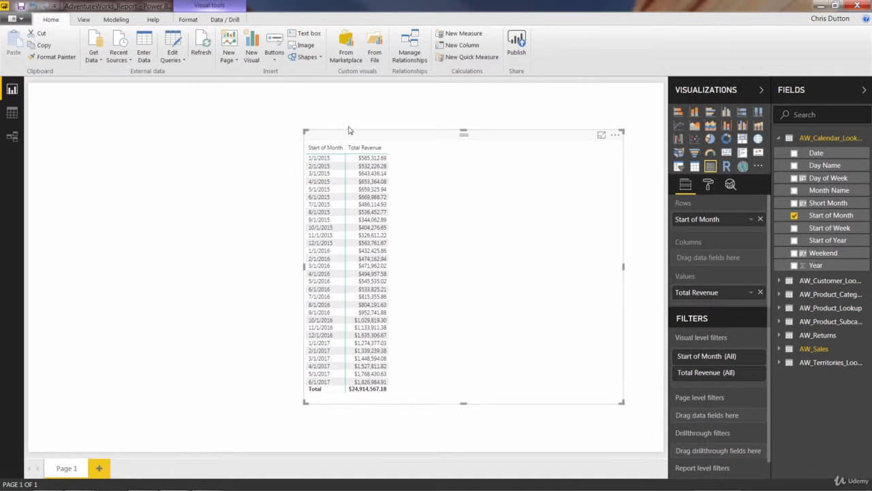
Narrow the matrix to less than half its width and move it toward the right side of the report page.
{"action": "left_click_drag", "start_coordinate": [402, 141], "coordinate": [405, 139]}
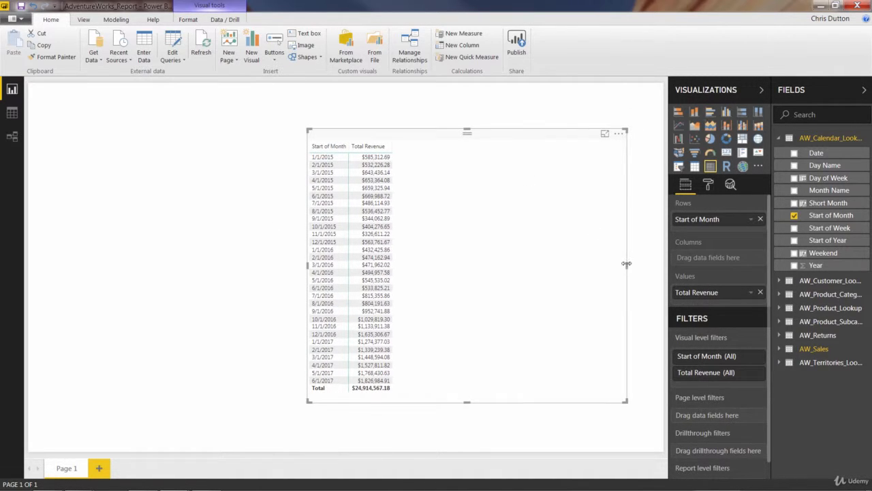
{"action": "left_click_drag", "start_coordinate": [626, 268], "coordinate": [450, 267]}
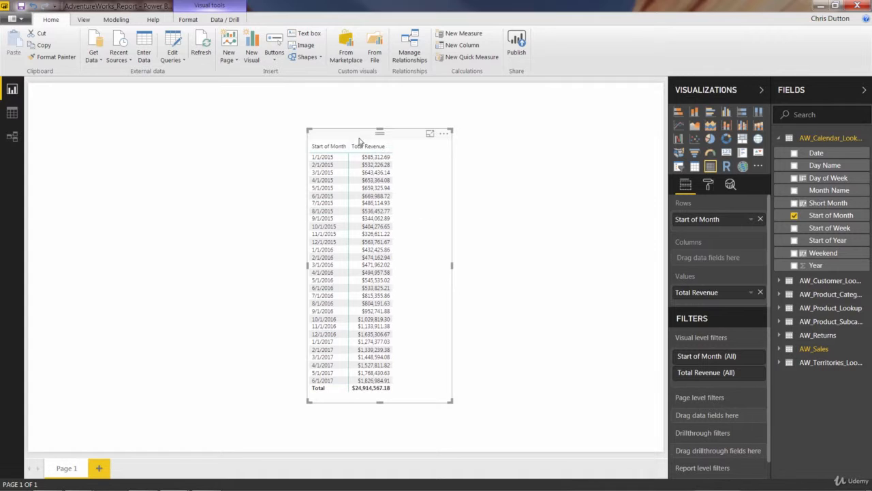
{"action": "left_click_drag", "start_coordinate": [360, 139], "coordinate": [487, 132]}
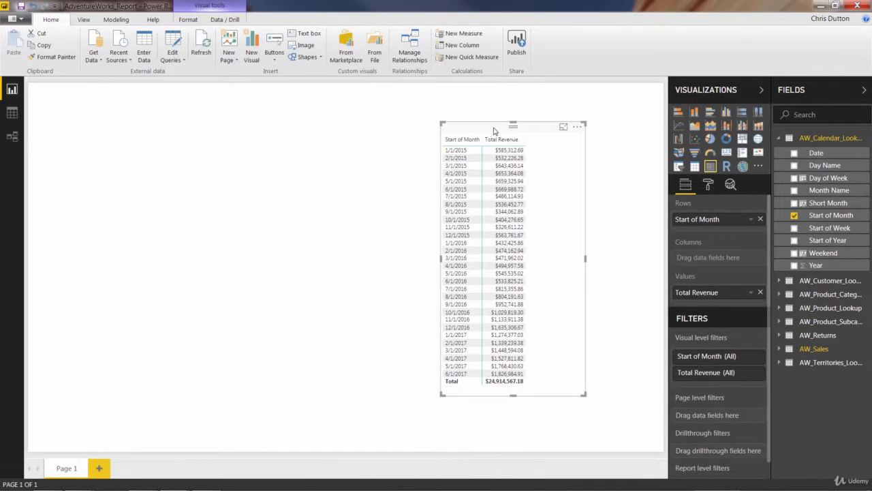
Start a new measure in the AW_Sales table named YTD Revenue, using CALCULATE with [Total Revenue] as its expression.
{"action": "left_click", "coordinate": [779, 137]}
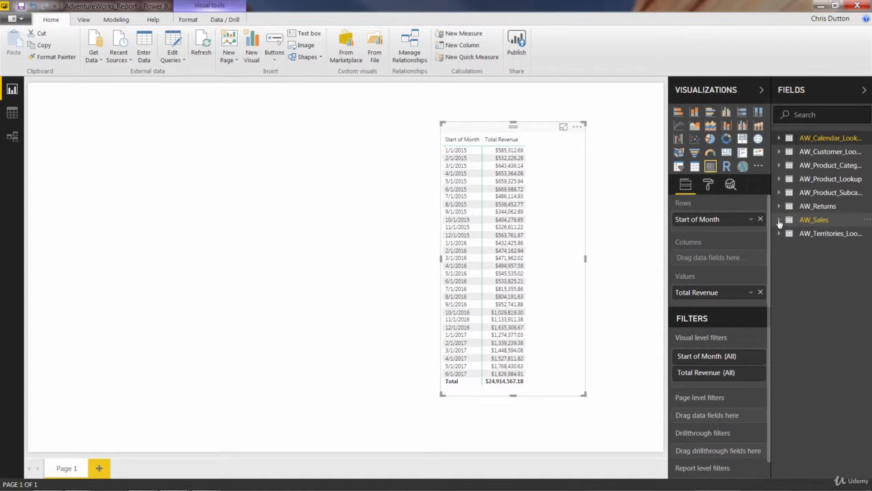
{"action": "left_click", "coordinate": [779, 219]}
{"action": "right_click", "coordinate": [817, 220]}
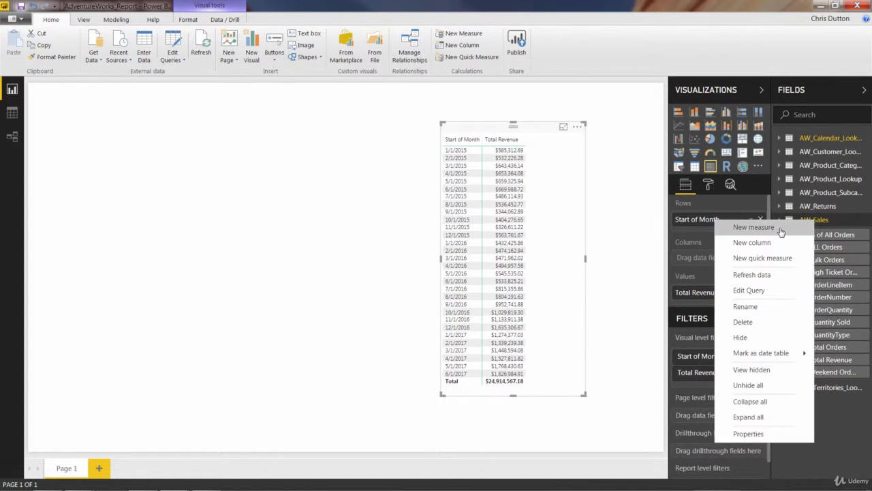
{"action": "key", "text": "Escape"}
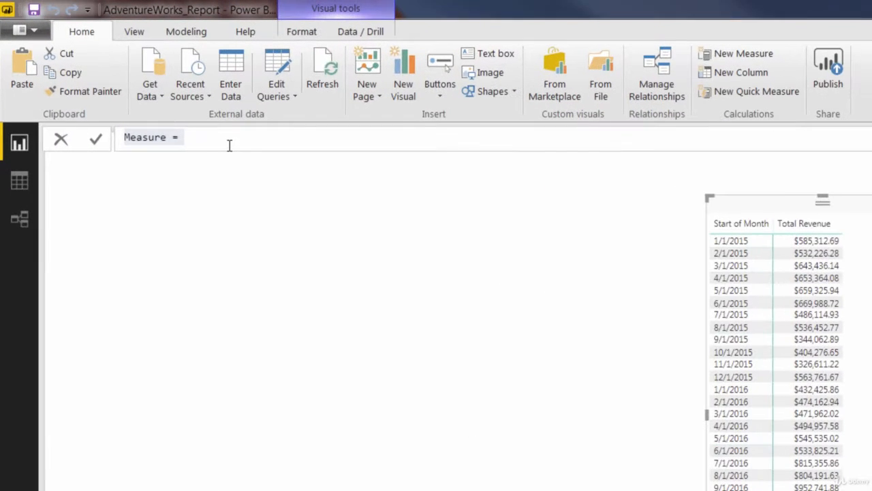
{"action": "left_click_drag", "start_coordinate": [143, 90], "coordinate": [60, 87]}
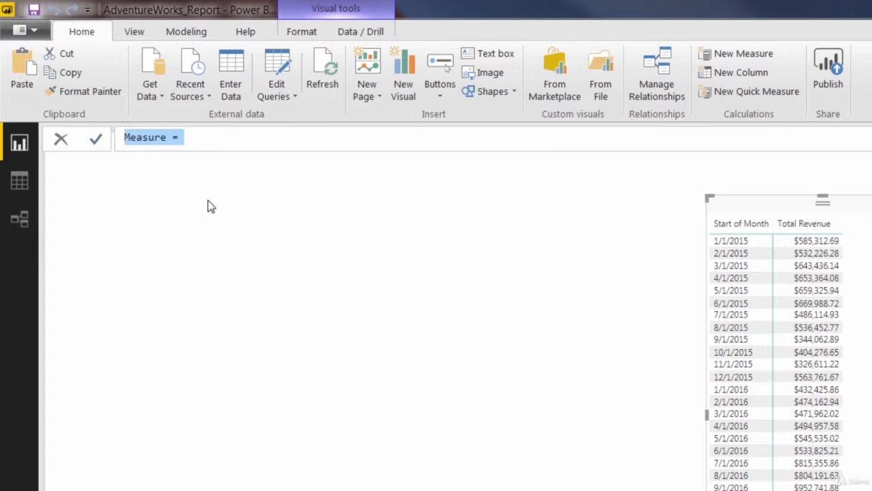
{"action": "type", "text": "YTD R"}
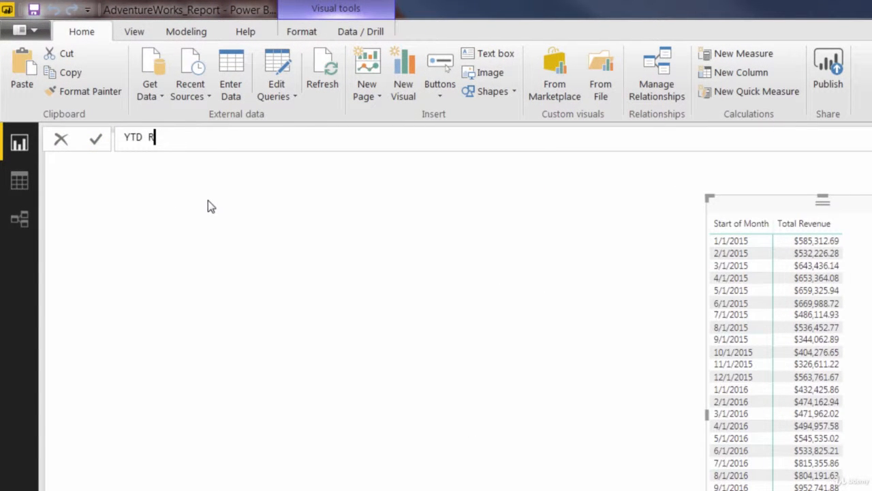
{"action": "type", "text": "evenue = CAL"}
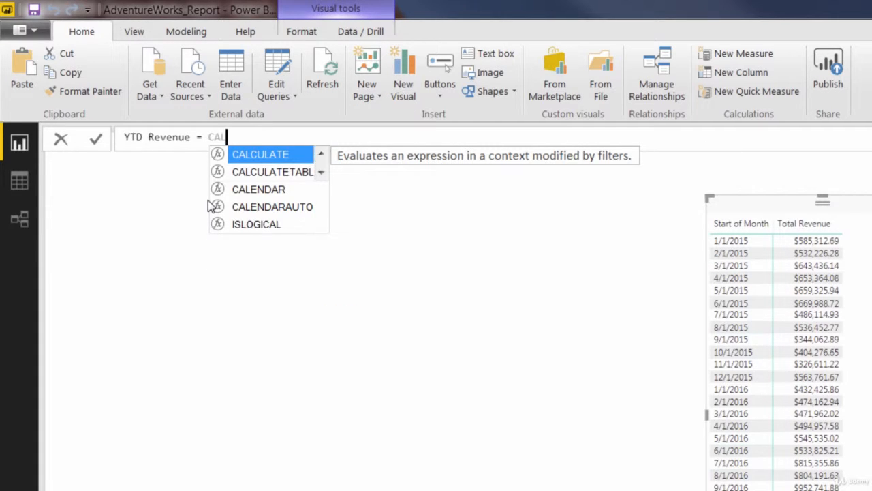
{"action": "type", "text": "CULATE("}
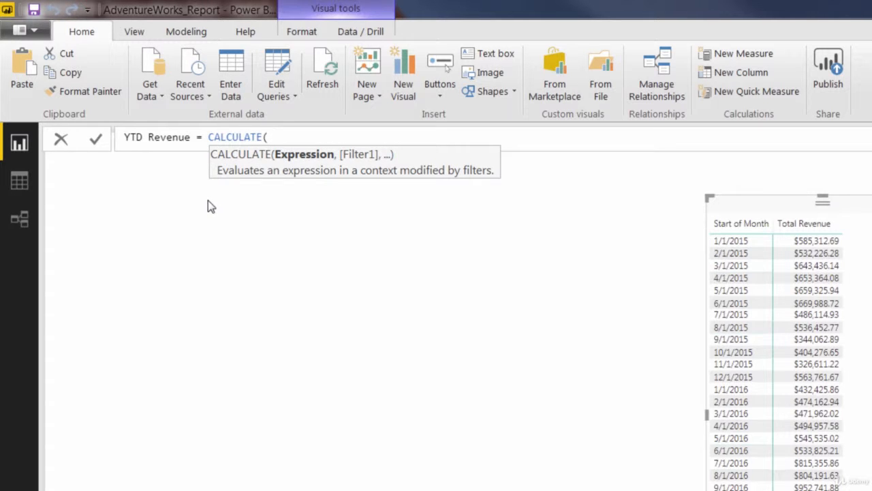
{"action": "type", "text": "total"}
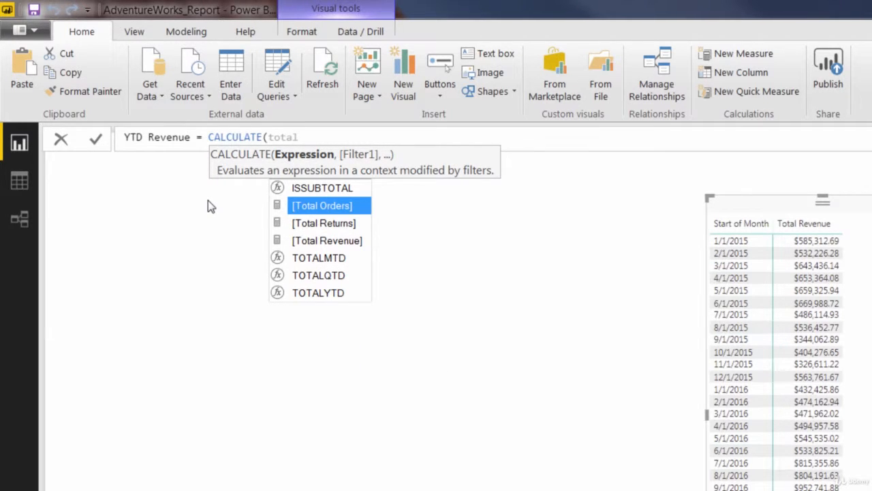
{"action": "key", "text": "Down"}
{"action": "key", "text": "Down"}
{"action": "key", "text": "Tab"}
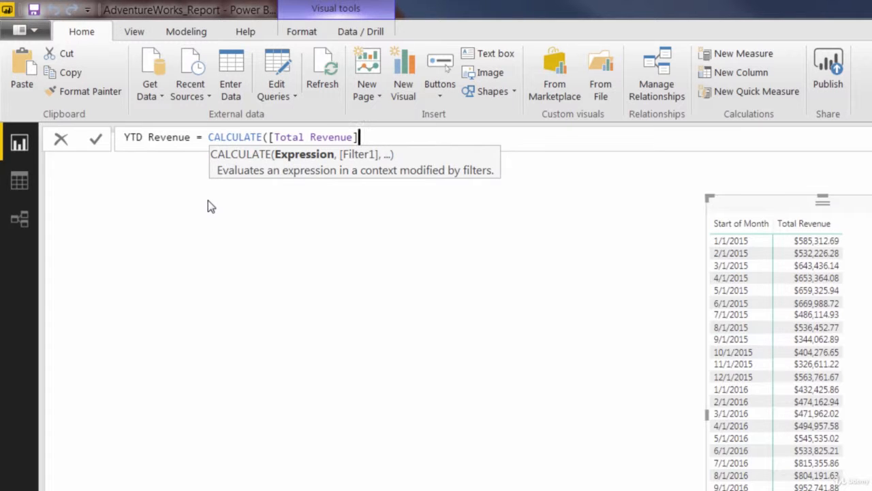
Add a DATESYTD filter on AW_Calendar_Lookup[Date] as the second argument of the CALCULATE formula.
{"action": "type", "text": ", D"}
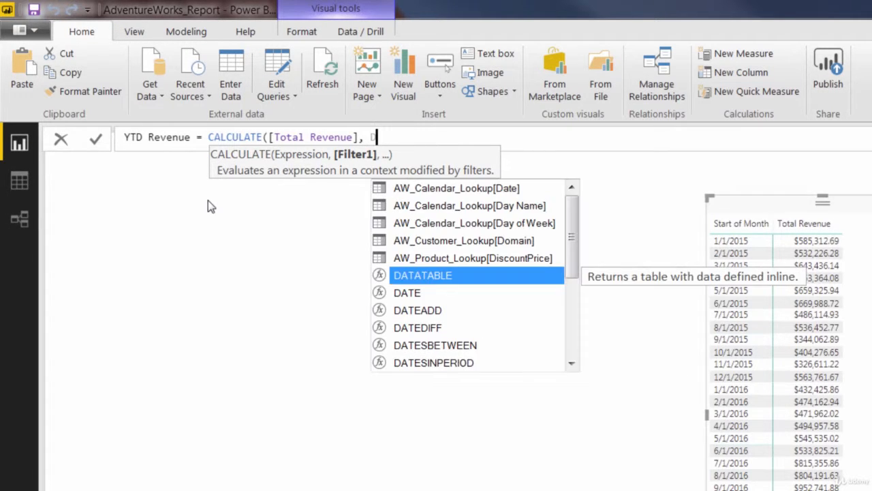
{"action": "type", "text": "ATESYTD"}
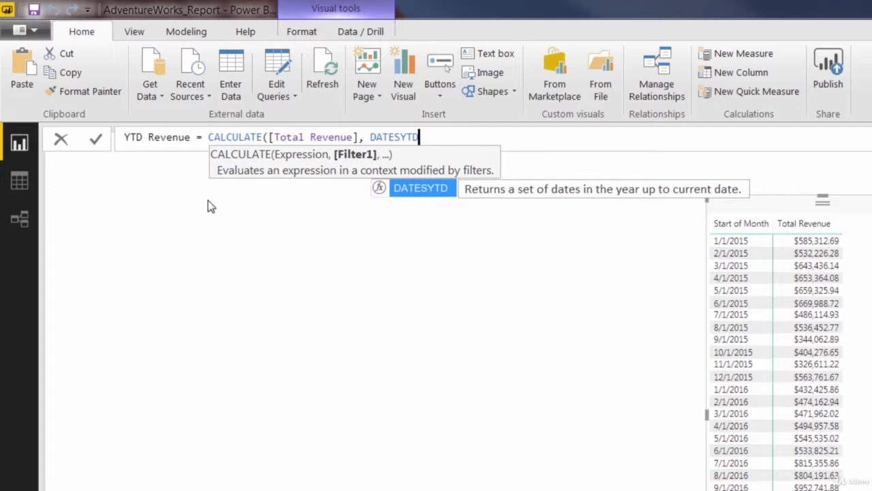
{"action": "type", "text": "("}
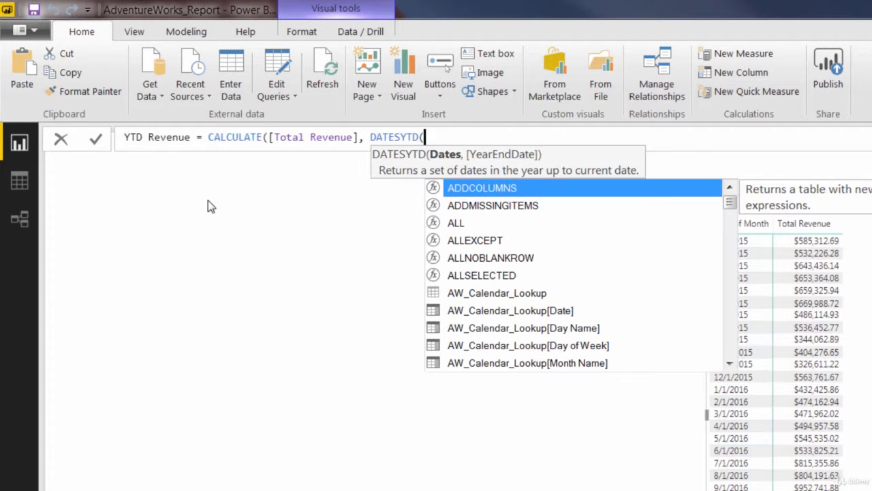
{"action": "type", "text": "cal"}
{"action": "key", "text": "Up"}
{"action": "key", "text": "Up"}
{"action": "key", "text": "Up"}
{"action": "key", "text": "Up"}
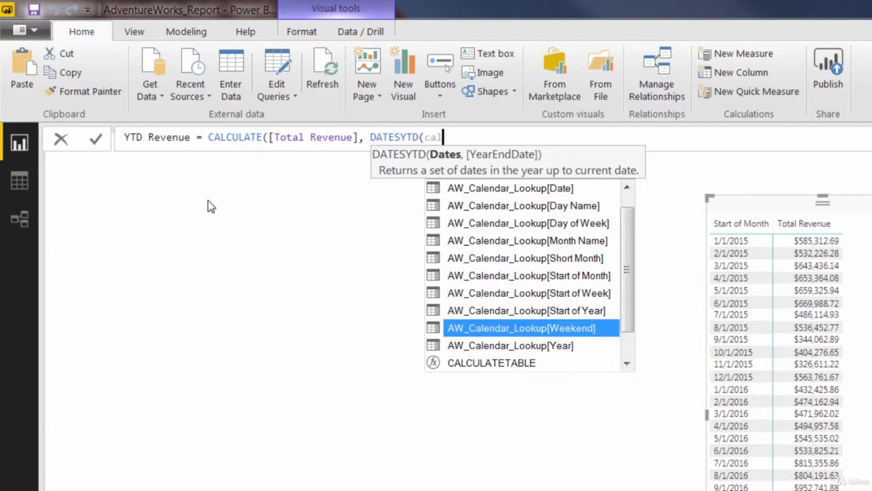
{"action": "key", "text": "Up"}
{"action": "key", "text": "Up"}
{"action": "key", "text": "Up"}
{"action": "key", "text": "Up"}
{"action": "key", "text": "Up"}
{"action": "key", "text": "Tab"}
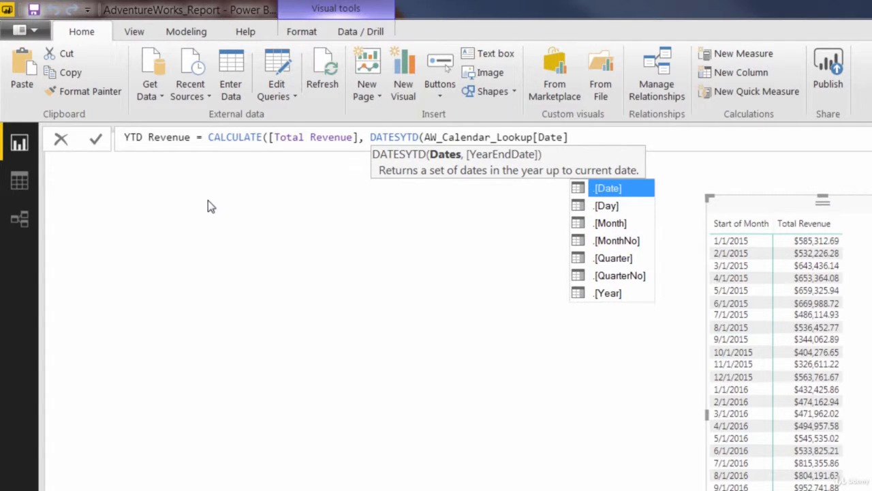
Look through the date-part variations suggested for the AW_Calendar_Lookup[Date] column.
{"action": "key", "text": "Down"}
{"action": "key", "text": "Down"}
{"action": "key", "text": "Down"}
{"action": "key", "text": "Down"}
{"action": "key", "text": "Up"}
{"action": "key", "text": "Up"}
{"action": "key", "text": "Up"}
{"action": "key", "text": "Up"}
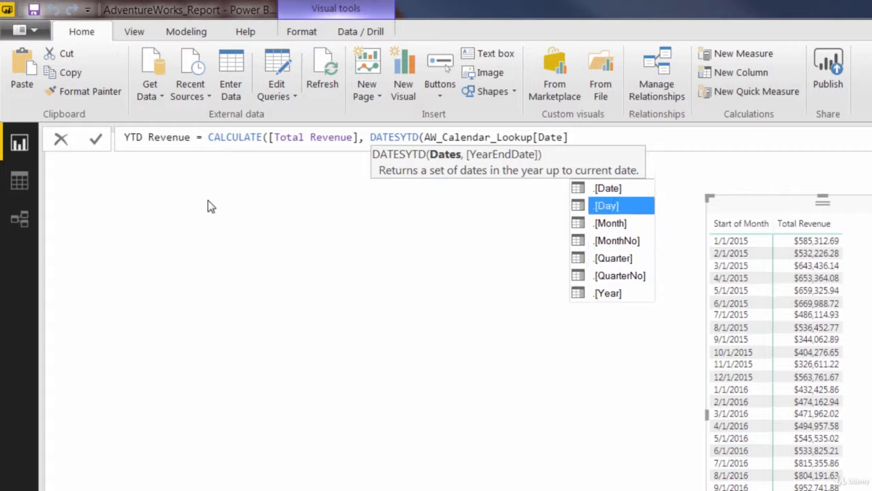
{"action": "key", "text": "Down"}
{"action": "key", "text": "Down"}
{"action": "key", "text": "Up"}
{"action": "key", "text": "Up"}
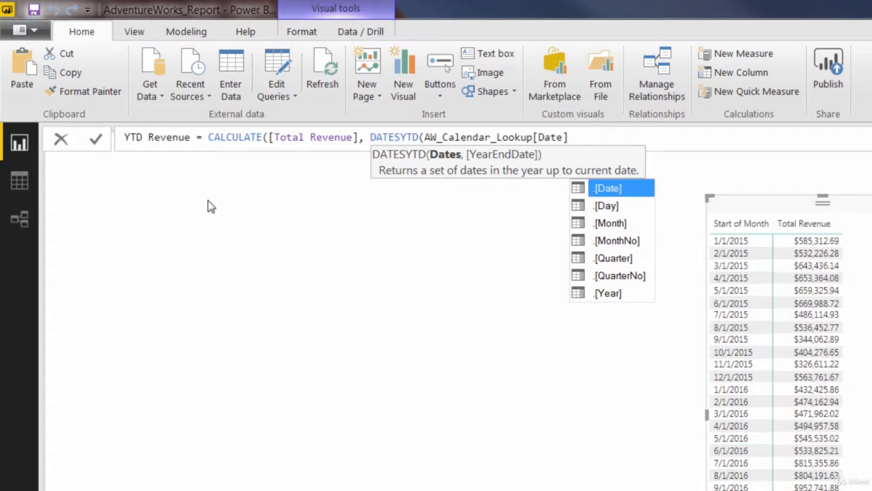
Close both brackets of the YTD Revenue formula without a date part and commit the measure.
{"action": "type", "text": "))"}
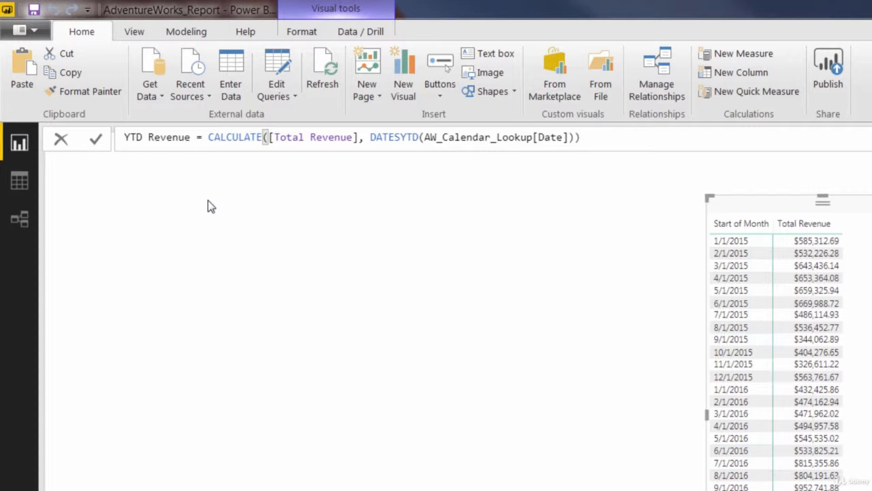
{"action": "key", "text": "Return"}
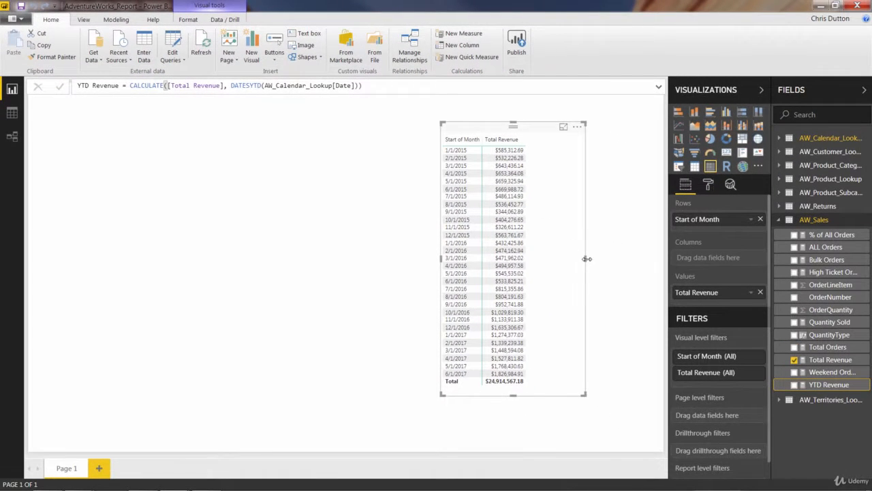
Add YTD Revenue to the matrix values below Total Revenue and widen the matrix slightly.
{"action": "left_click_drag", "start_coordinate": [586, 259], "coordinate": [596, 260]}
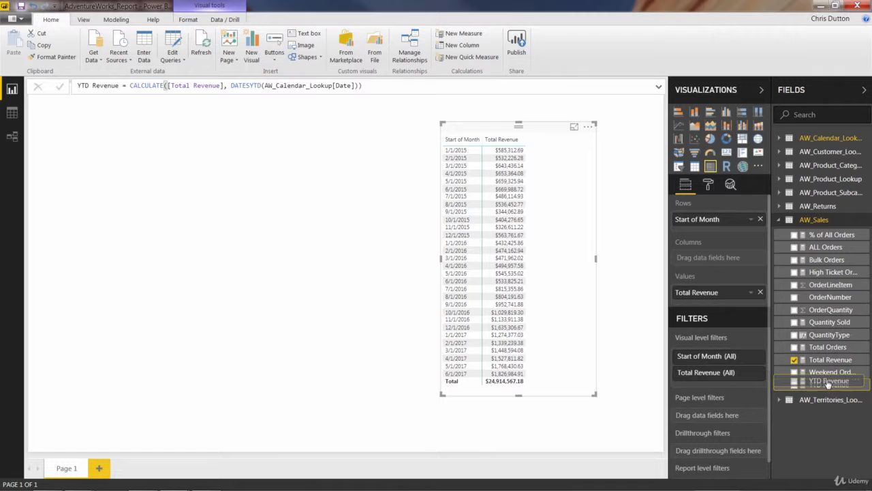
{"action": "left_click_drag", "start_coordinate": [828, 387], "coordinate": [726, 300]}
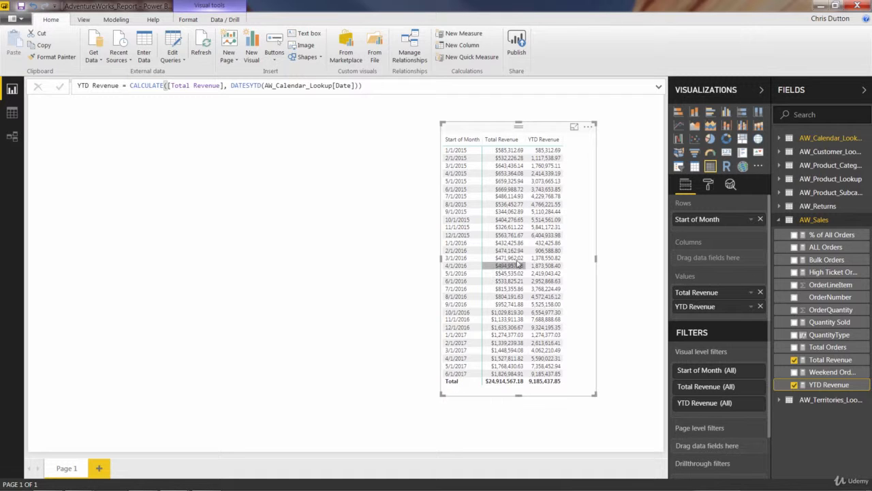
{"action": "left_click_drag", "start_coordinate": [595, 258], "coordinate": [610, 259]}
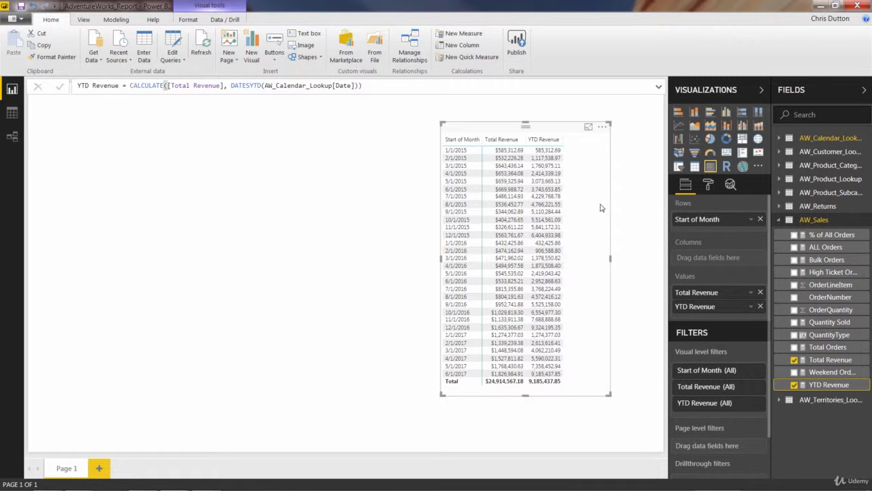
Turn on data bars for YTD Revenue in the matrix's conditional formatting.
{"action": "left_click", "coordinate": [709, 188]}
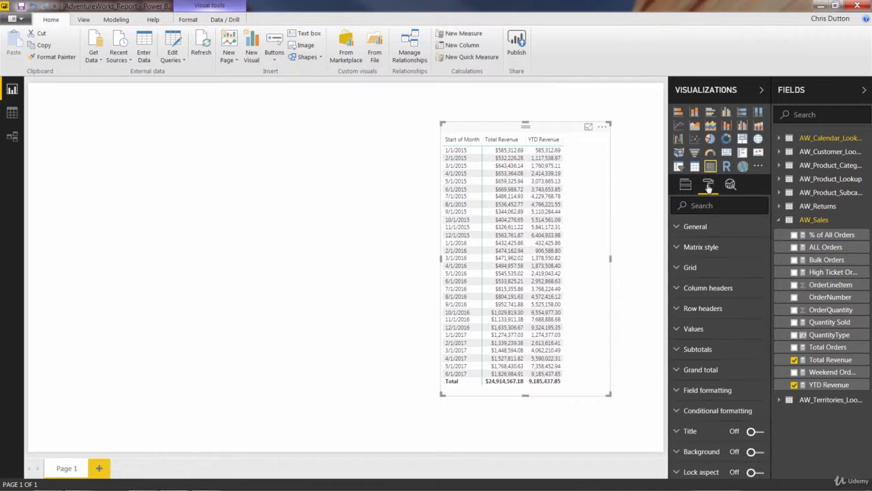
{"action": "left_click", "coordinate": [693, 410]}
{"action": "scroll", "coordinate": [709, 356], "scroll_direction": "down", "scroll_amount": 3}
{"action": "left_click", "coordinate": [712, 325]}
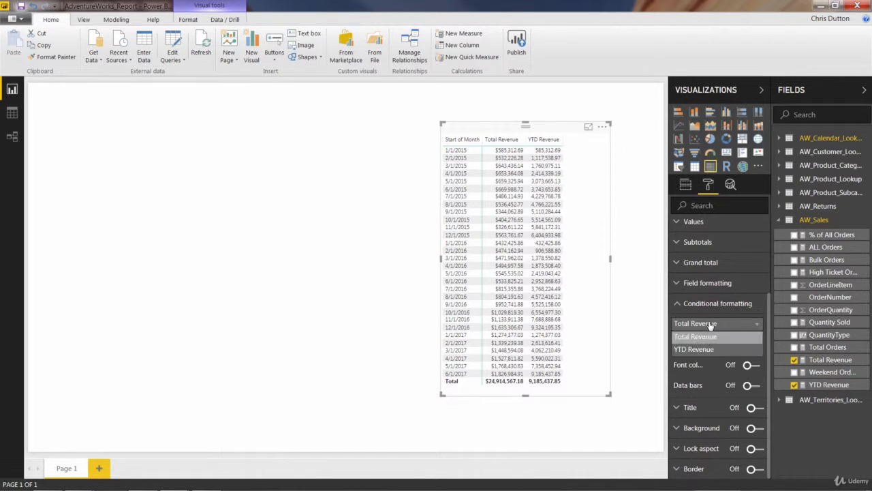
{"action": "left_click", "coordinate": [698, 349]}
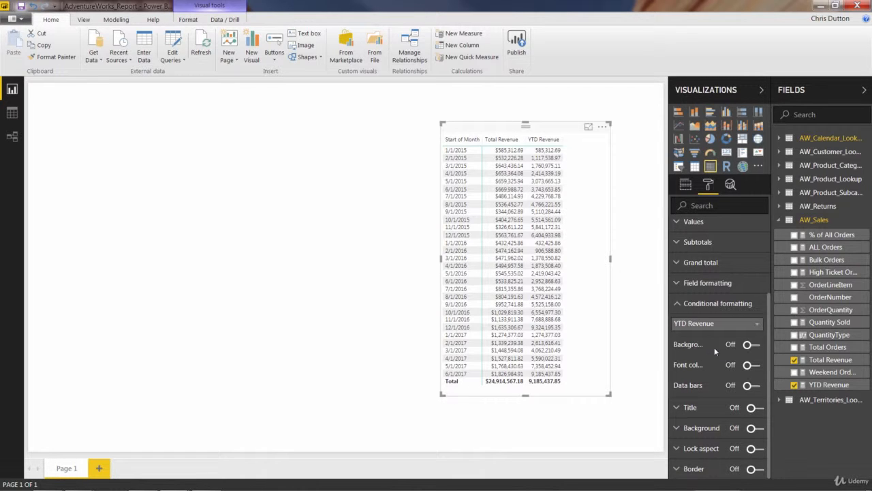
{"action": "left_click", "coordinate": [750, 386]}
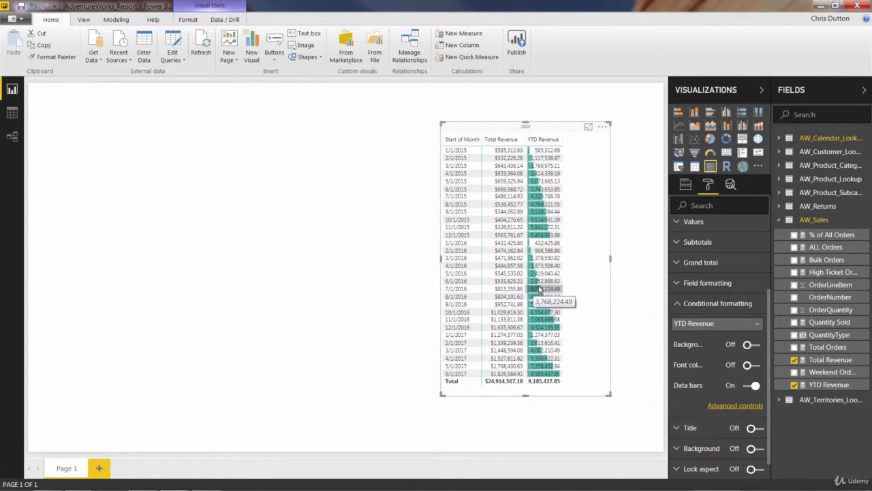
Start a Prev Month Revenue measure in AW_Sales with CALCULATE and [Total Revenue] as its expression.
{"action": "right_click", "coordinate": [801, 222]}
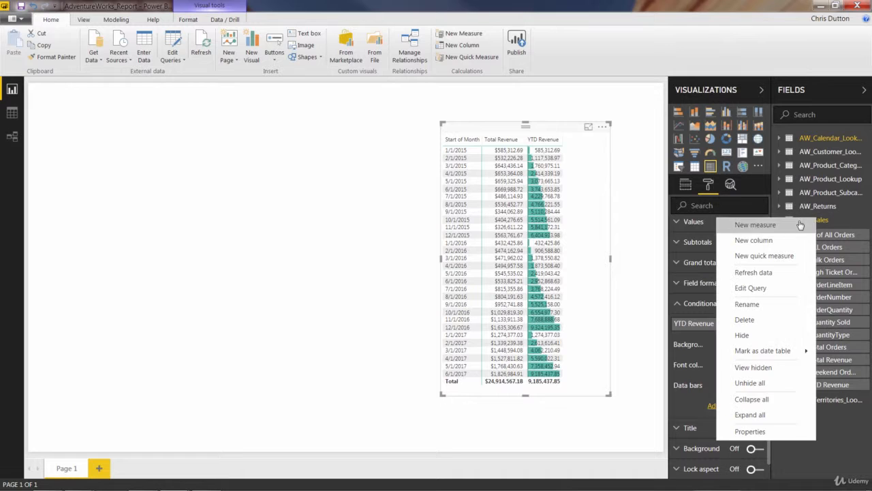
{"action": "left_click", "coordinate": [781, 226]}
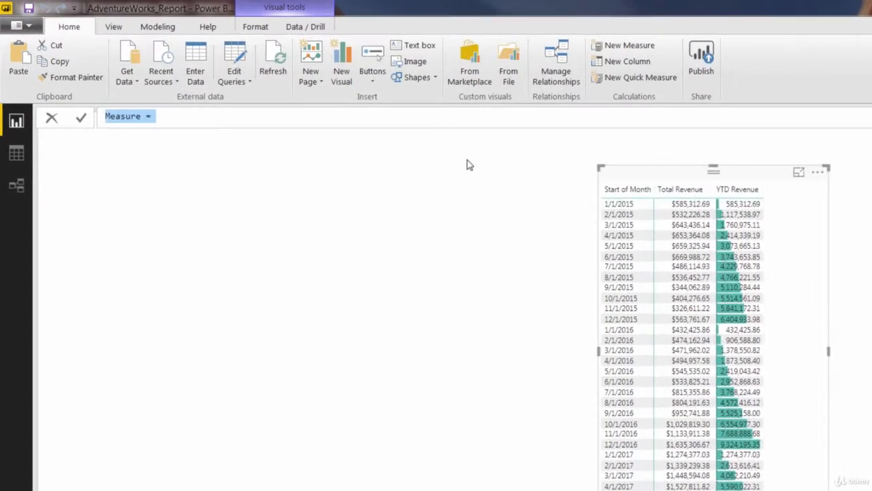
{"action": "type", "text": "P"}
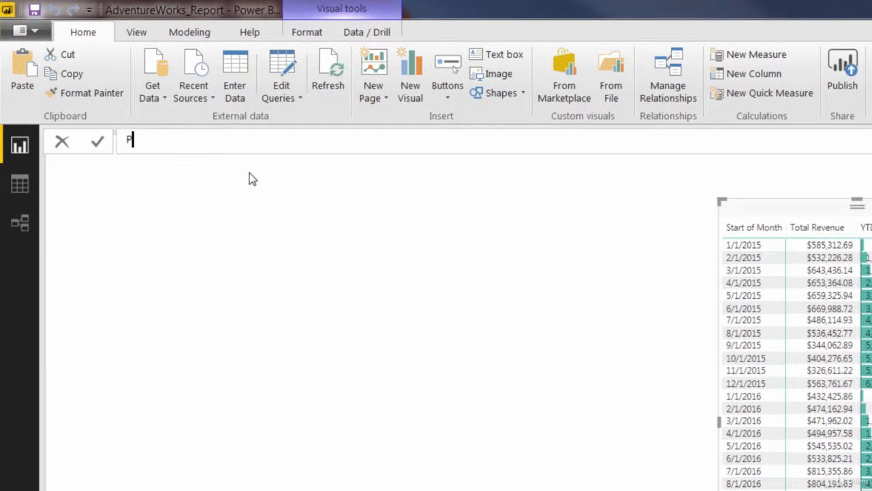
{"action": "type", "text": "rev Month Revenue"}
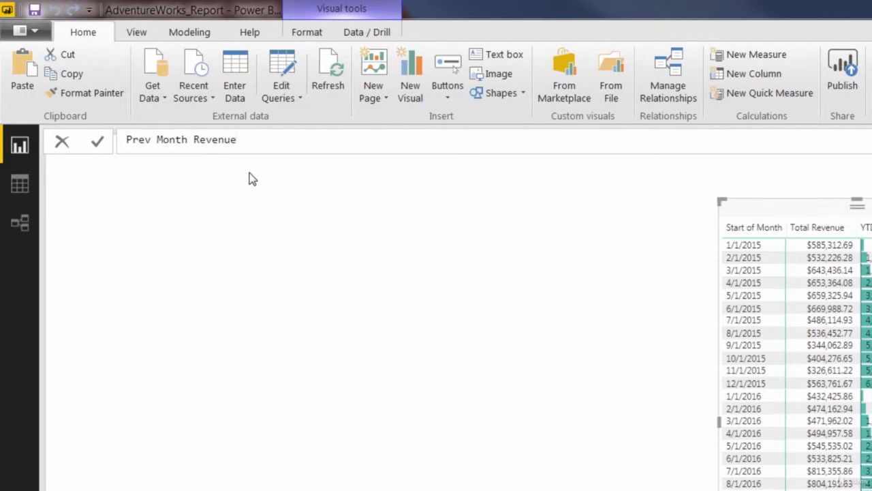
{"action": "type", "text": " = CAL"}
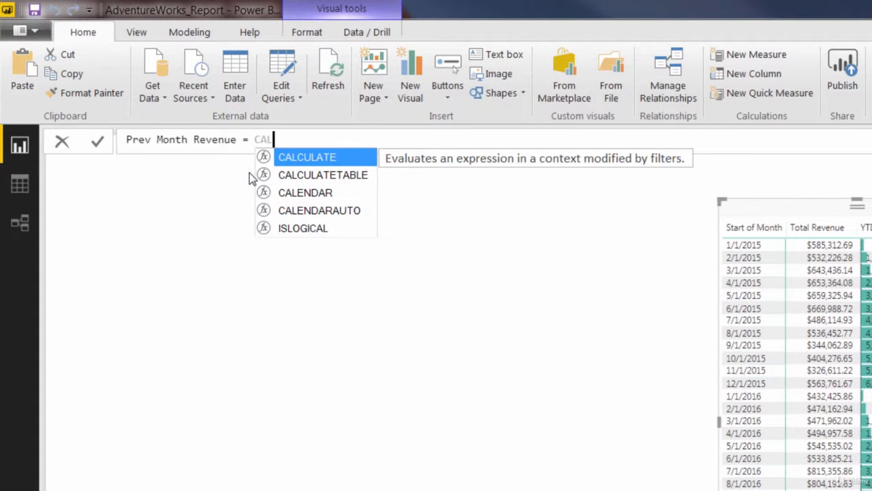
{"action": "type", "text": "C"}
{"action": "key", "text": "Tab"}
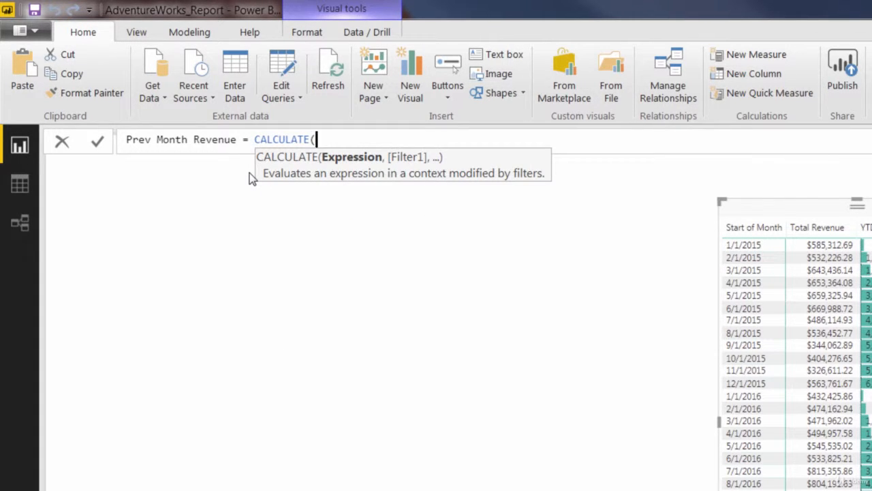
{"action": "type", "text": "Tot"}
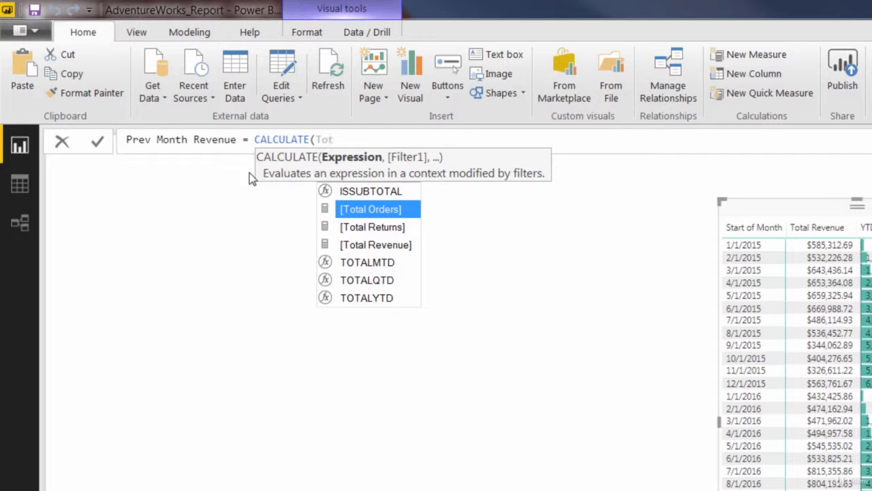
{"action": "key", "text": "Down"}
{"action": "key", "text": "Down"}
{"action": "key", "text": "Tab"}
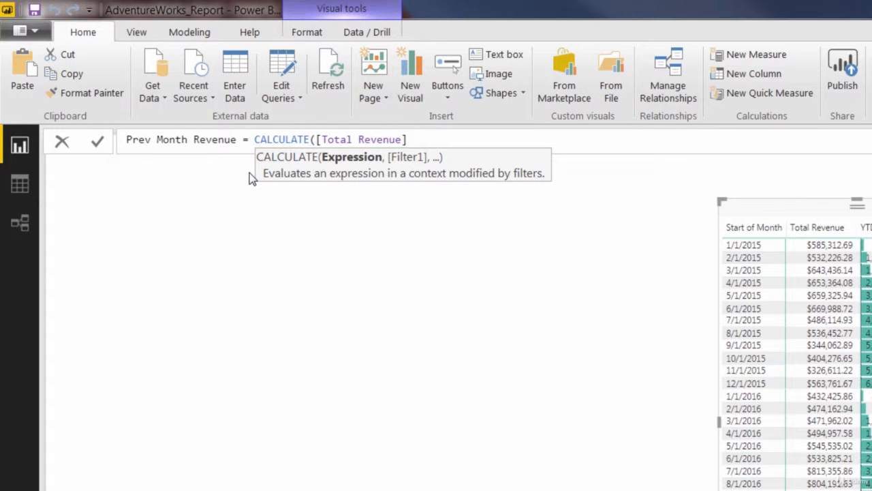
Add a DATEADD filter to the Prev Month Revenue formula, using AW_Calendar_Lookup[Date] as its dates.
{"action": "type", "text": ", D"}
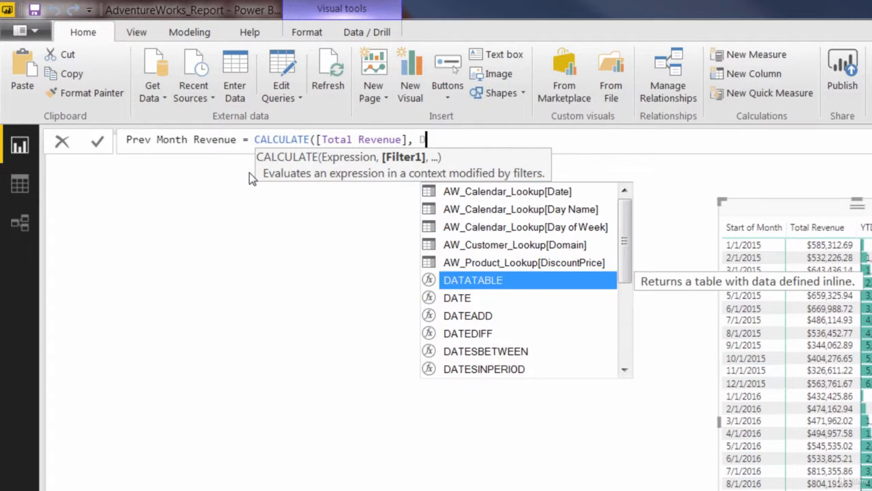
{"action": "type", "text": "ATEADD"}
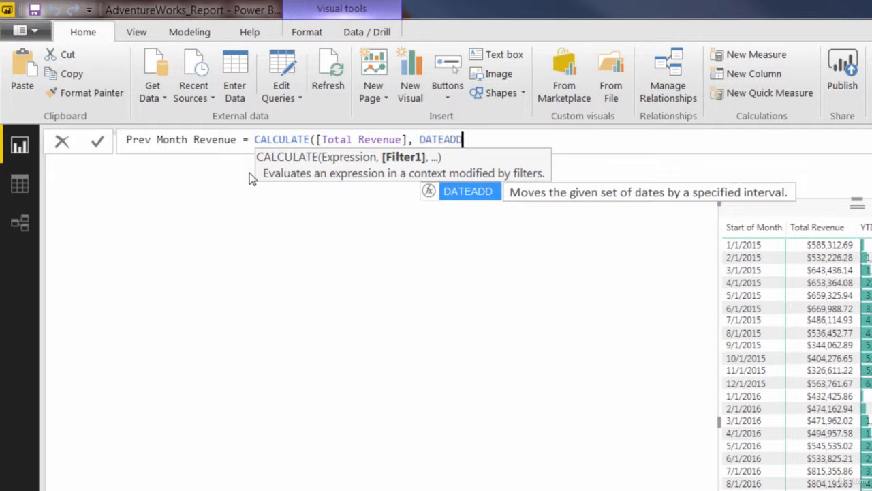
{"action": "type", "text": "("}
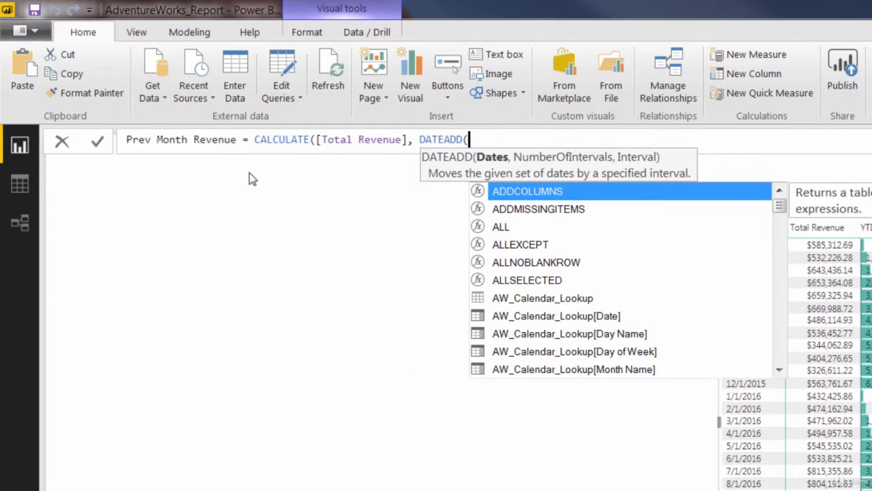
{"action": "type", "text": "calend"}
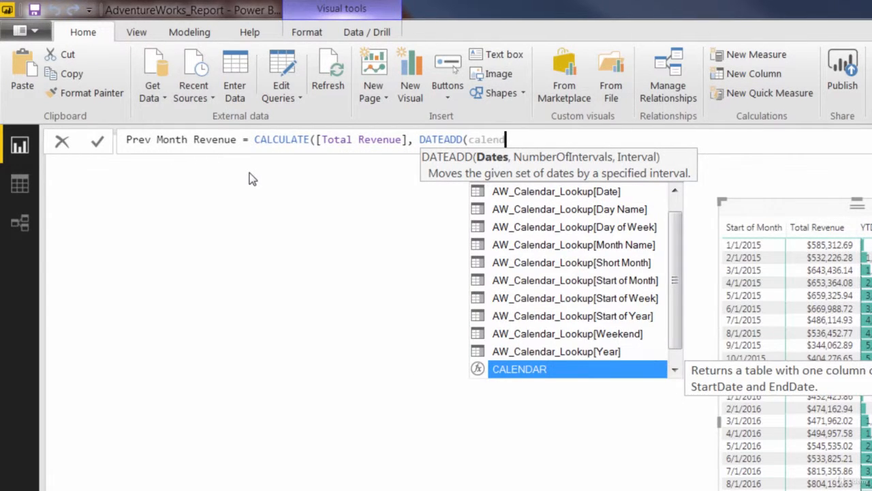
{"action": "key", "text": "Up"}
{"action": "key", "text": "Up"}
{"action": "key", "text": "Up"}
{"action": "key", "text": "Up"}
{"action": "key", "text": "Up"}
{"action": "key", "text": "Up"}
{"action": "key", "text": "Up"}
{"action": "key", "text": "Up"}
{"action": "key", "text": "Up"}
{"action": "key", "text": "Up"}
{"action": "key", "text": "Tab"}
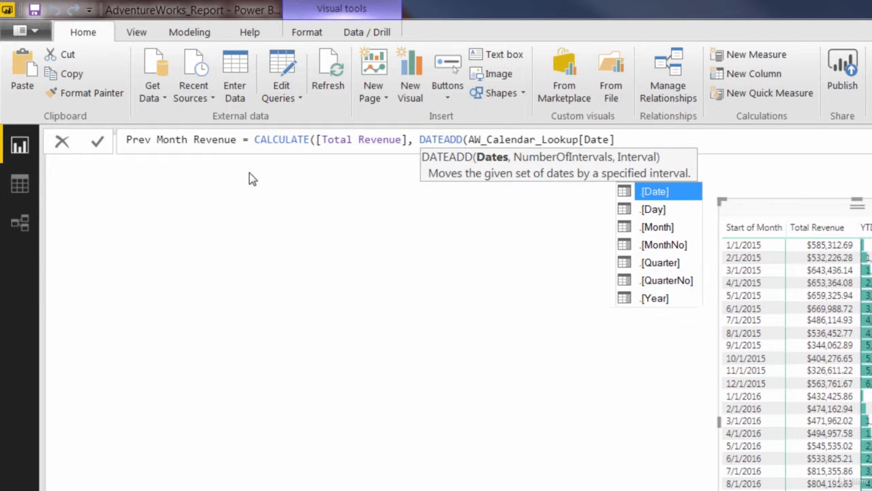
Set the DATEADD shift to -1 with the MONTH interval and close both brackets of the formula.
{"action": "type", "text": ","}
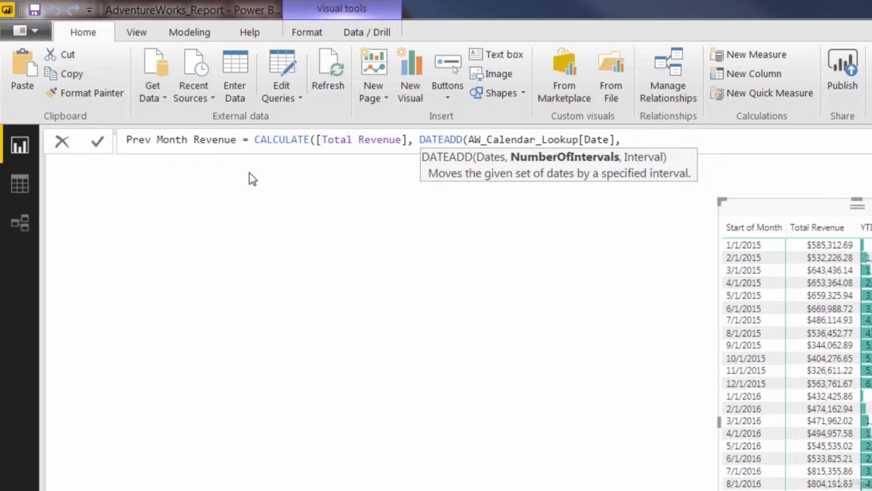
{"action": "type", "text": "-1,"}
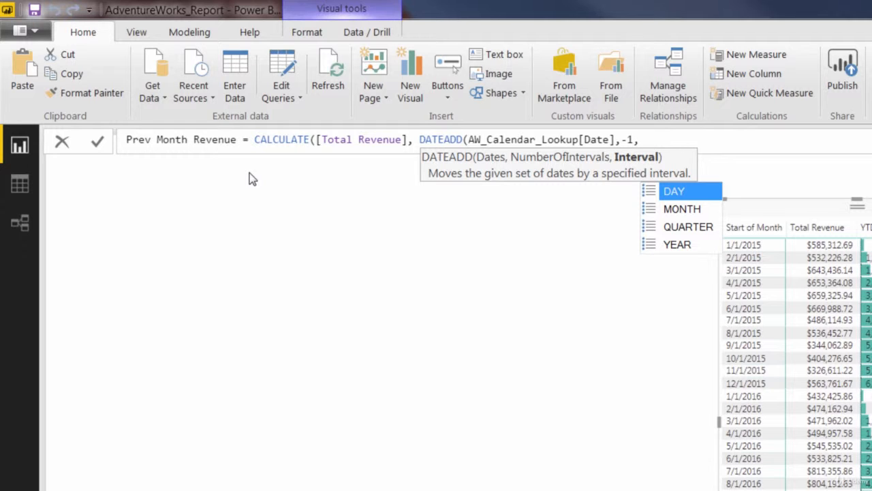
{"action": "key", "text": "Down"}
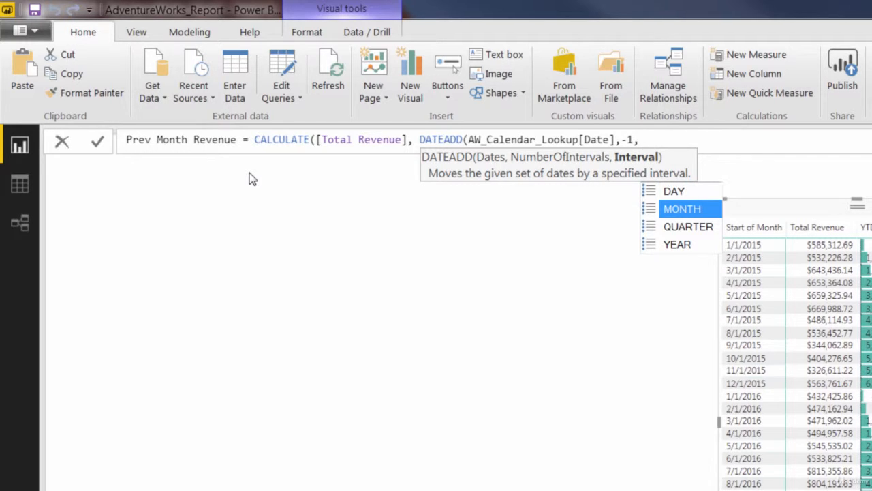
{"action": "key", "text": "Tab"}
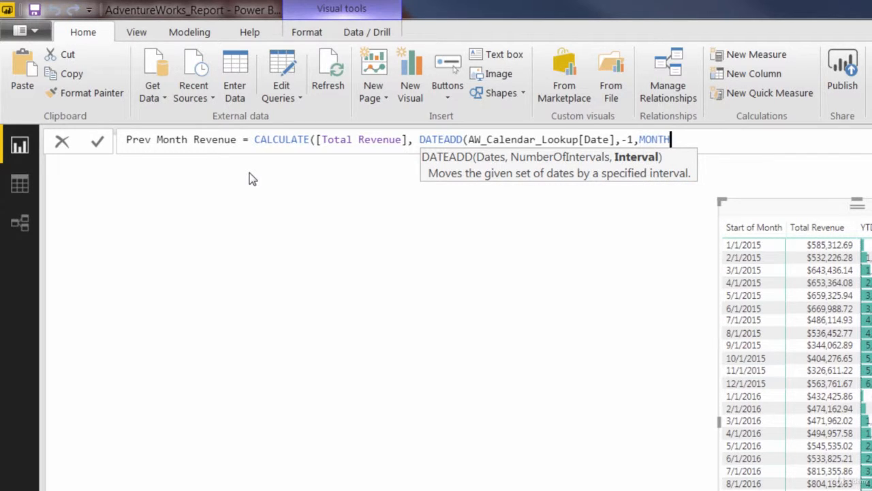
{"action": "type", "text": "))"}
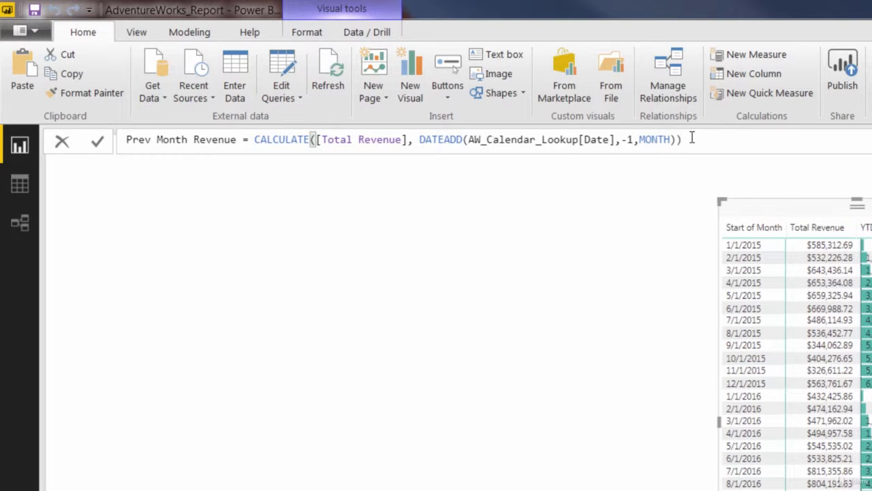
Check which opening bracket each closing bracket matches in the formula, and commit the Prev Month Revenue measure.
{"action": "key", "text": "Left"}
{"action": "key", "text": "Left"}
{"action": "key", "text": "Left"}
{"action": "key", "text": "Left"}
{"action": "key", "text": "Left"}
{"action": "key", "text": "Left"}
{"action": "key", "text": "Right"}
{"action": "key", "text": "Right"}
{"action": "key", "text": "Right"}
{"action": "key", "text": "Right"}
{"action": "key", "text": "Right"}
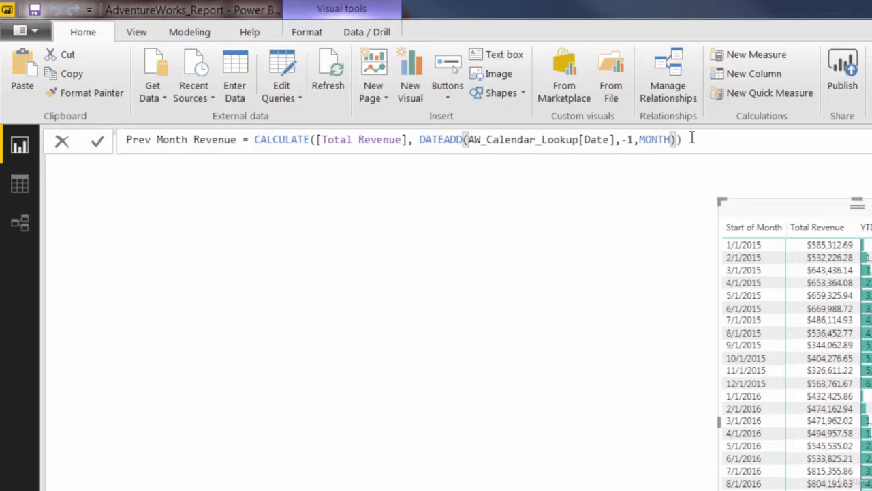
{"action": "key", "text": "Return"}
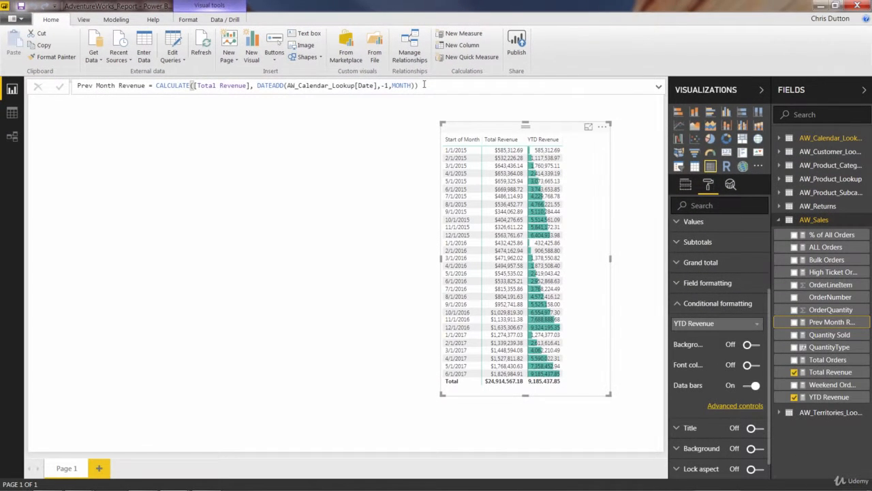
Replace YTD Revenue with Prev Month Revenue in the matrix values, below Total Revenue.
{"action": "left_click", "coordinate": [687, 185]}
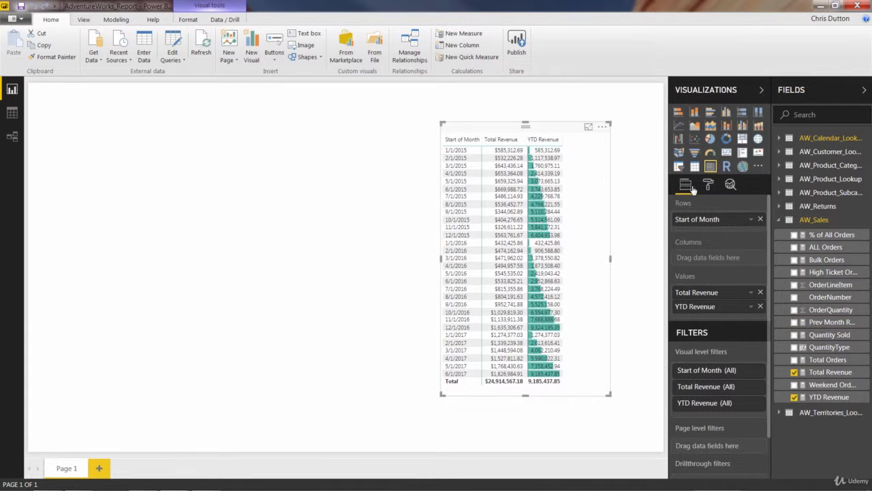
{"action": "left_click", "coordinate": [761, 307]}
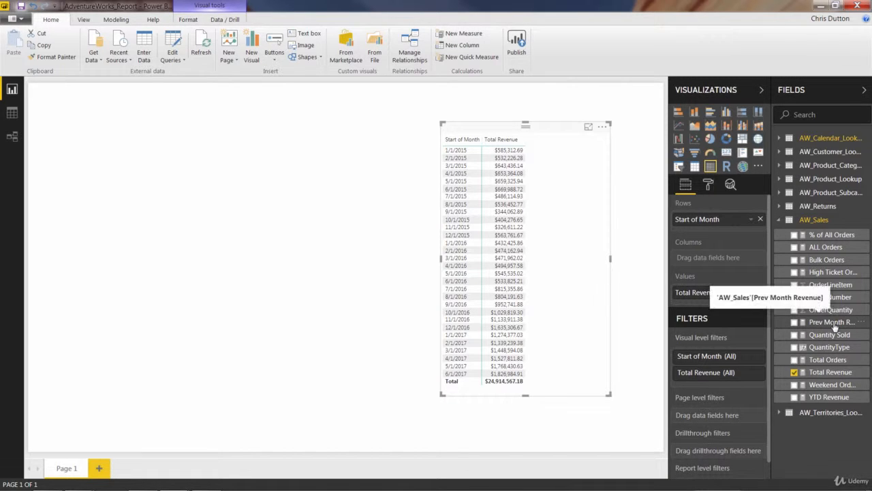
{"action": "left_click_drag", "start_coordinate": [835, 326], "coordinate": [739, 307]}
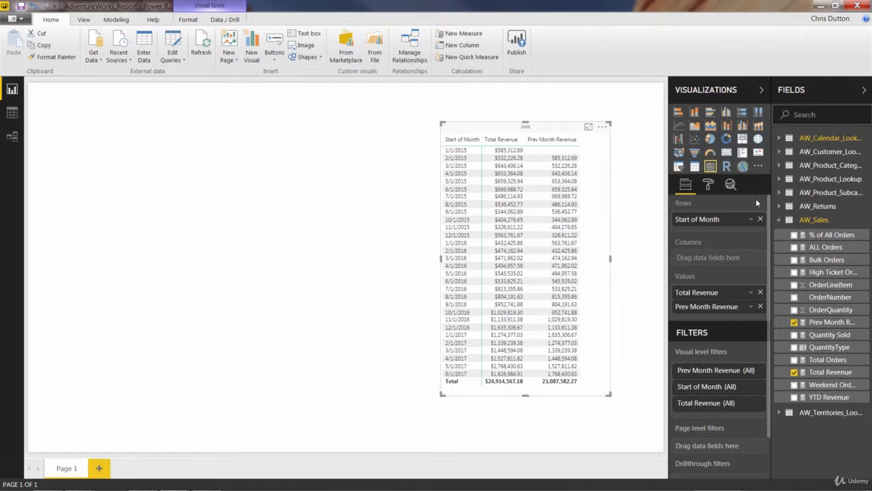
Create the AW_Sales measure Revenue Target = [Prev Month Revenue] * 1.1.
{"action": "right_click", "coordinate": [812, 221]}
{"action": "left_click", "coordinate": [787, 226]}
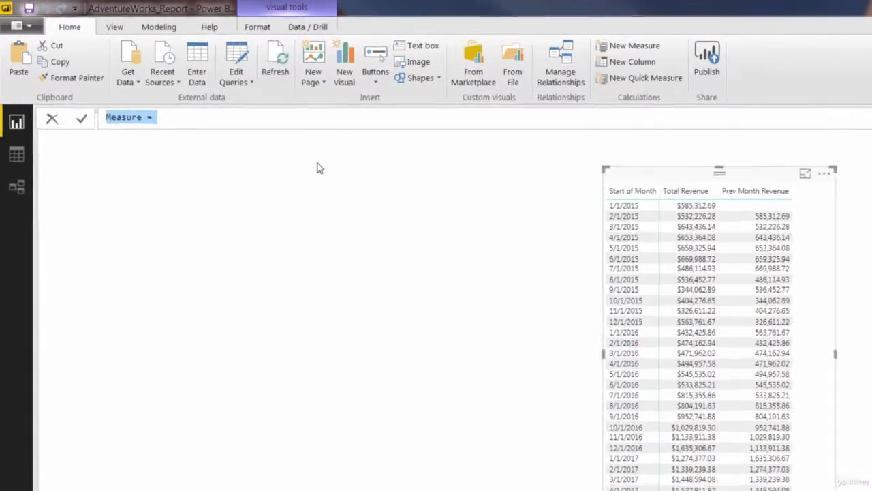
{"action": "type", "text": "Reven"}
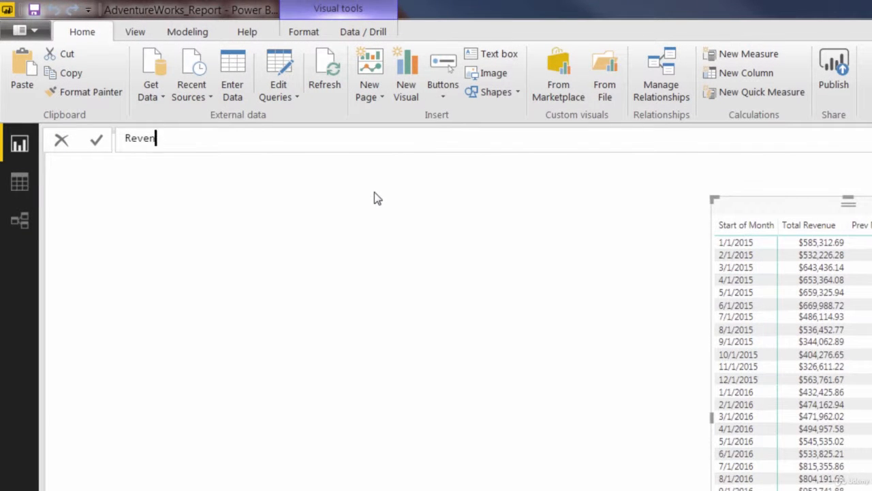
{"action": "type", "text": "ue Target = Prev"}
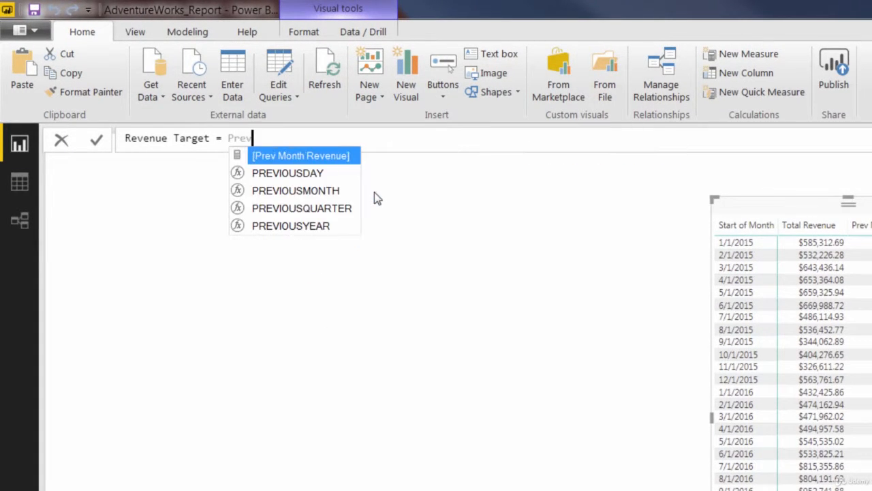
{"action": "key", "text": "Tab"}
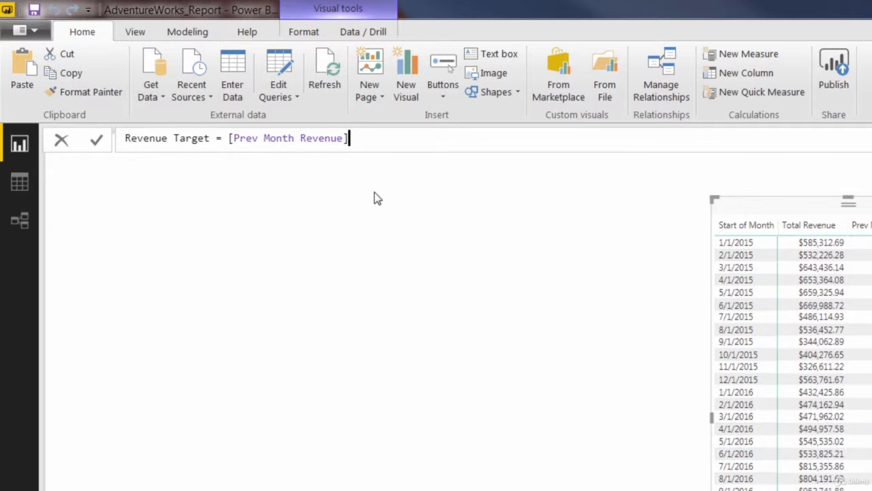
{"action": "type", "text": "* 1.1"}
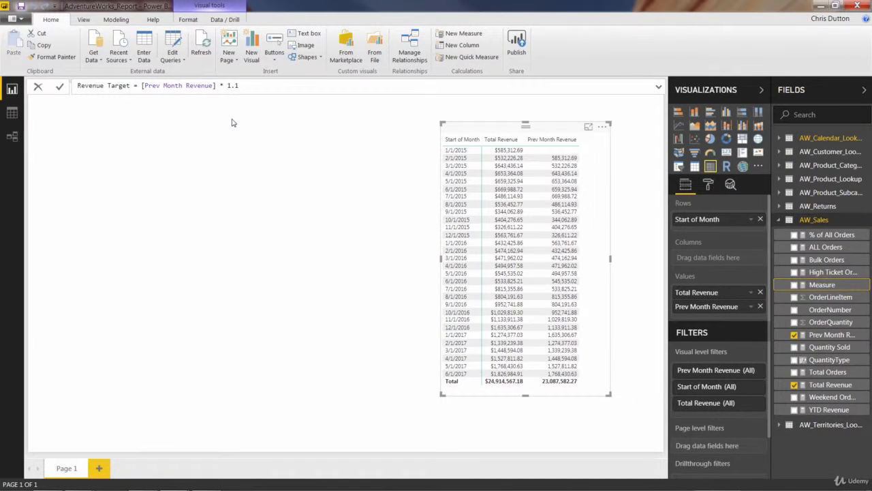
{"action": "key", "text": "Return"}
Add Revenue Target to the matrix values below Prev Month Revenue and bring its full column into view.
{"action": "left_click_drag", "start_coordinate": [830, 359], "coordinate": [728, 318]}
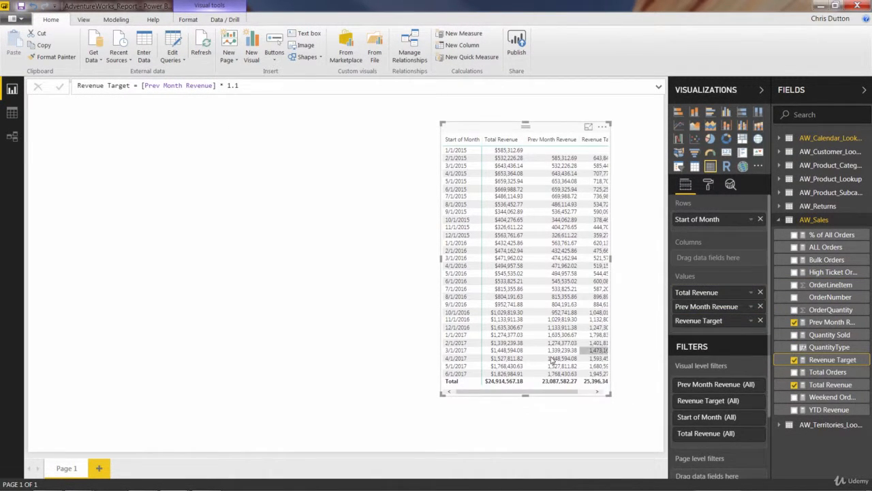
{"action": "left_click_drag", "start_coordinate": [544, 393], "coordinate": [556, 396]}
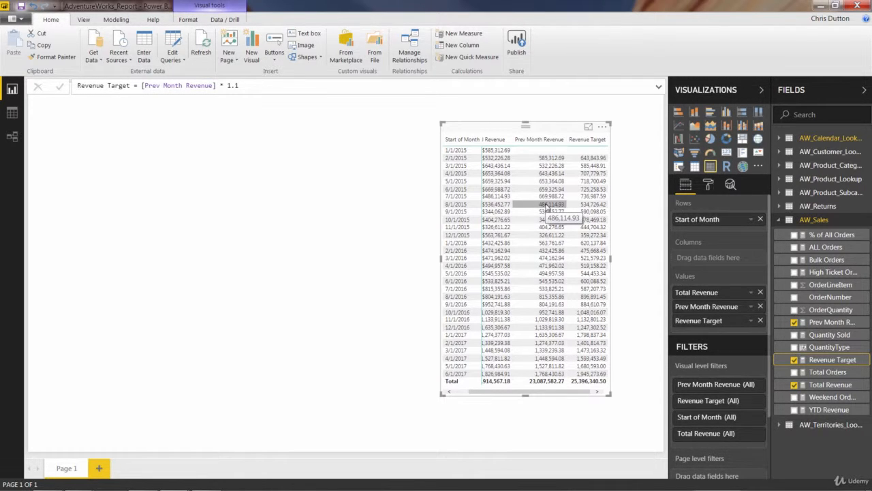
Start a new AW_Sales measure named 10-day Rolling Revenue, with [Total Revenue] as the expression of a CALCULATE function.
{"action": "right_click", "coordinate": [806, 218]}
{"action": "left_click", "coordinate": [748, 224]}
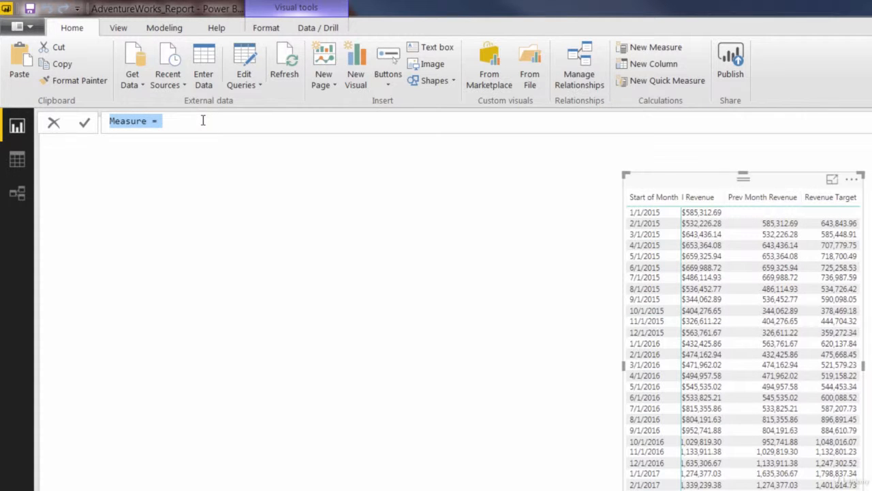
{"action": "type", "text": "10-day"}
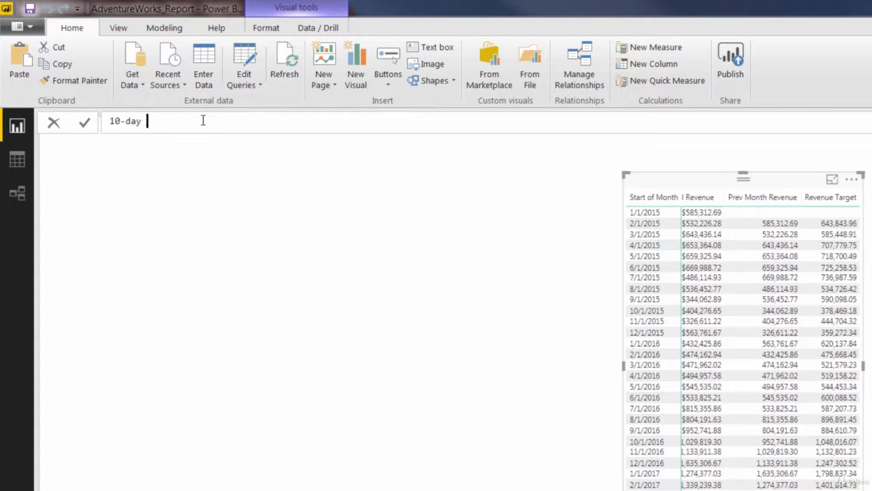
{"action": "type", "text": " Rolling Revenue = C"}
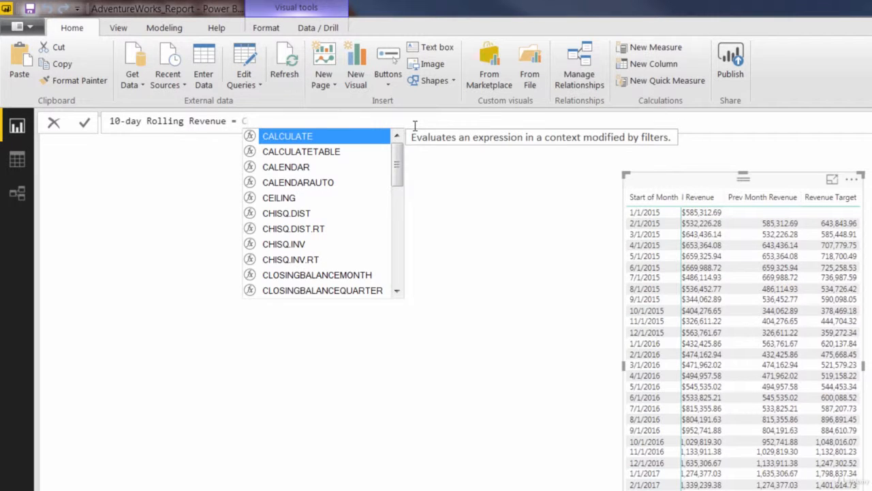
{"action": "type", "text": "ALCULATE"}
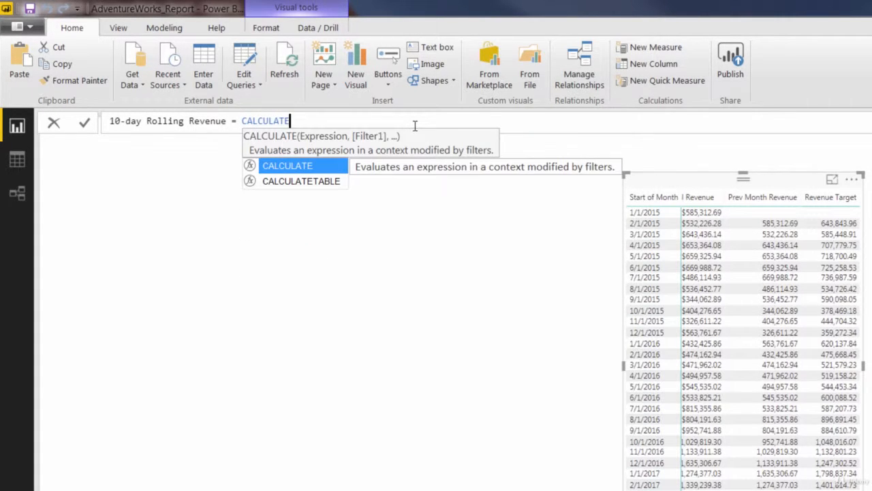
{"action": "type", "text": "(tota"}
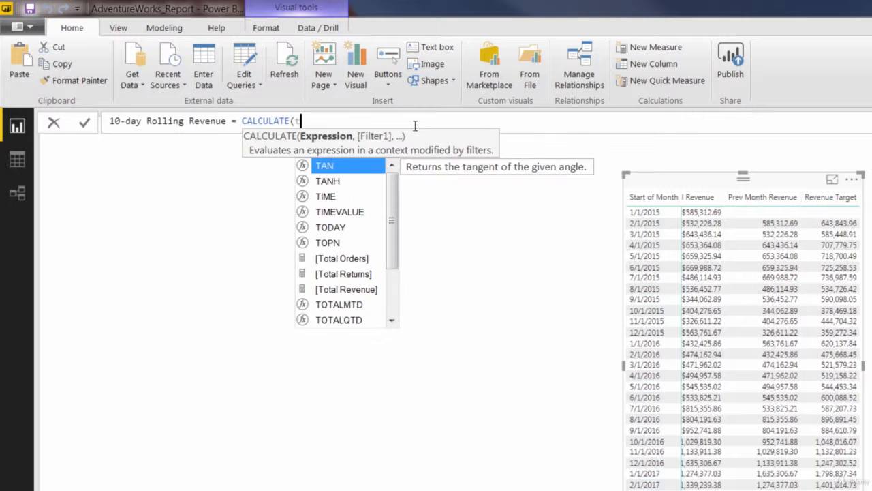
{"action": "key", "text": "Down"}
{"action": "key", "text": "Down"}
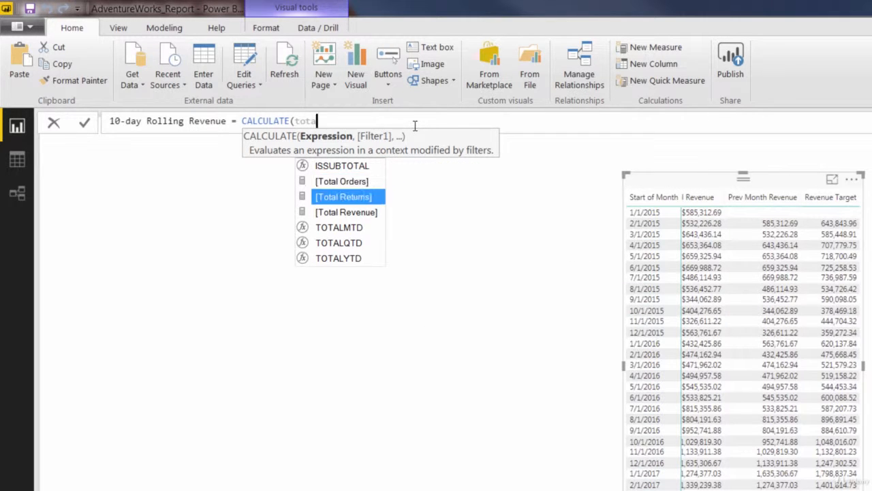
{"action": "key", "text": "Tab"}
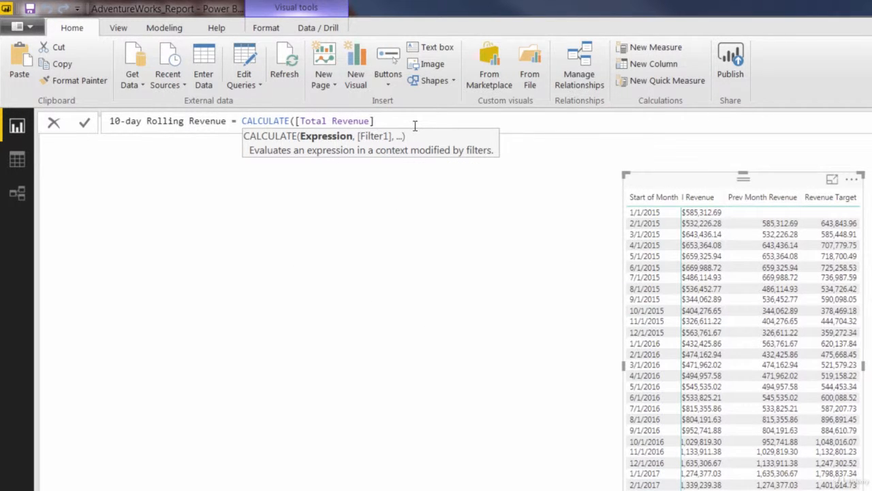
Add DATESINPERIOD as the CALCULATE filter, with AW_Calendar_Lookup[Date] as its dates argument.
{"action": "type", "text": ", D"}
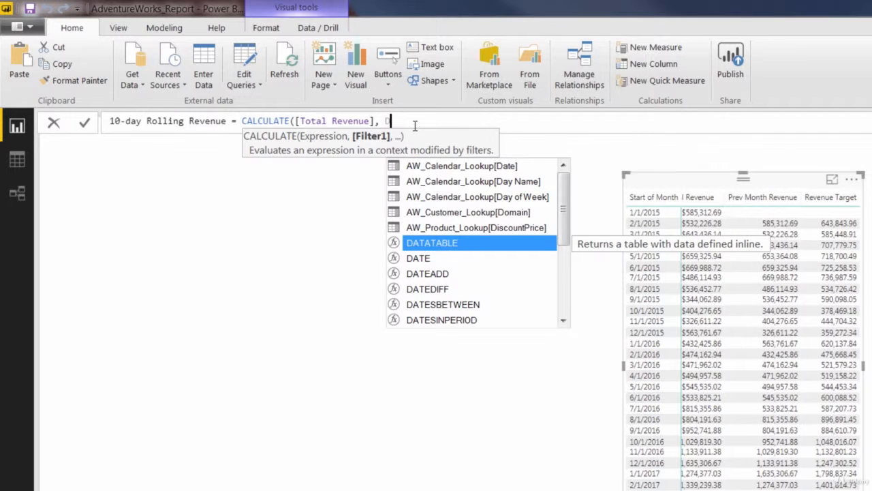
{"action": "type", "text": "ATESINPER"}
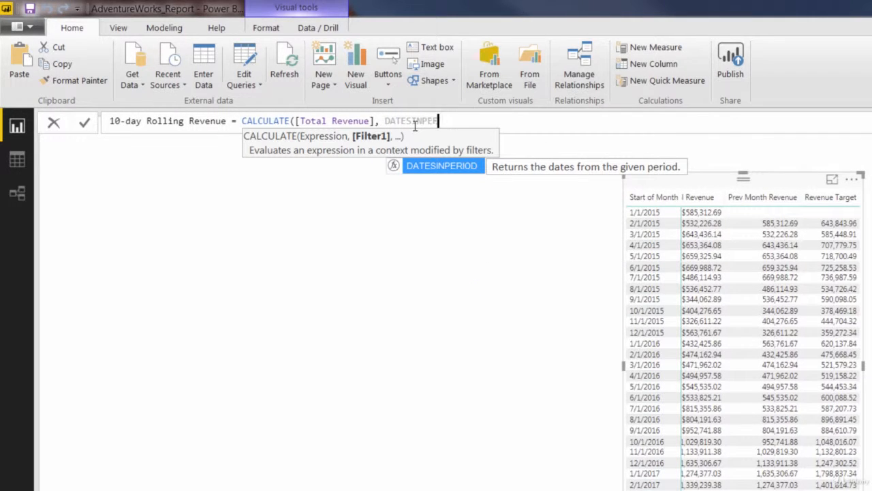
{"action": "type", "text": "IOD("}
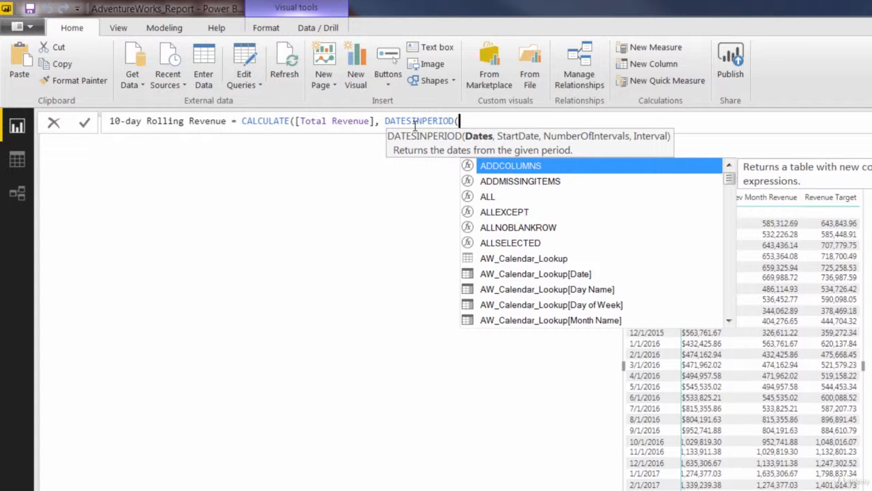
{"action": "type", "text": "calen"}
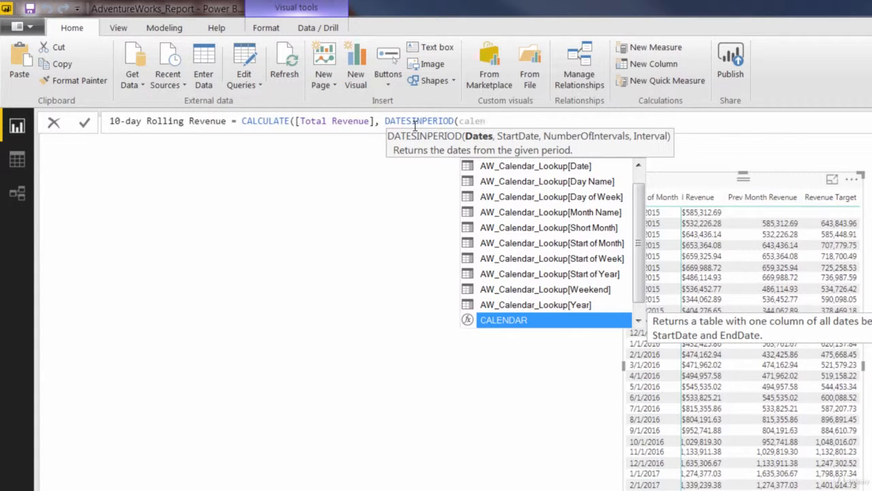
{"action": "left_click", "coordinate": [517, 167]}
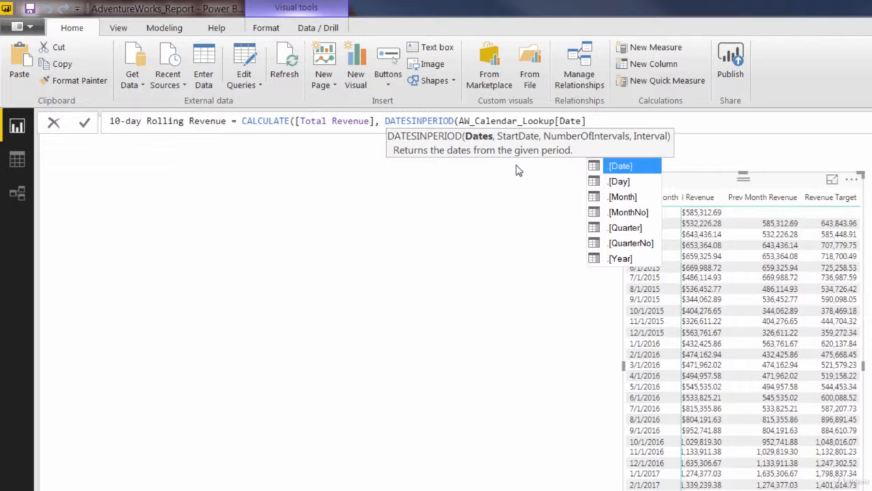
{"action": "type", "text": ", "}
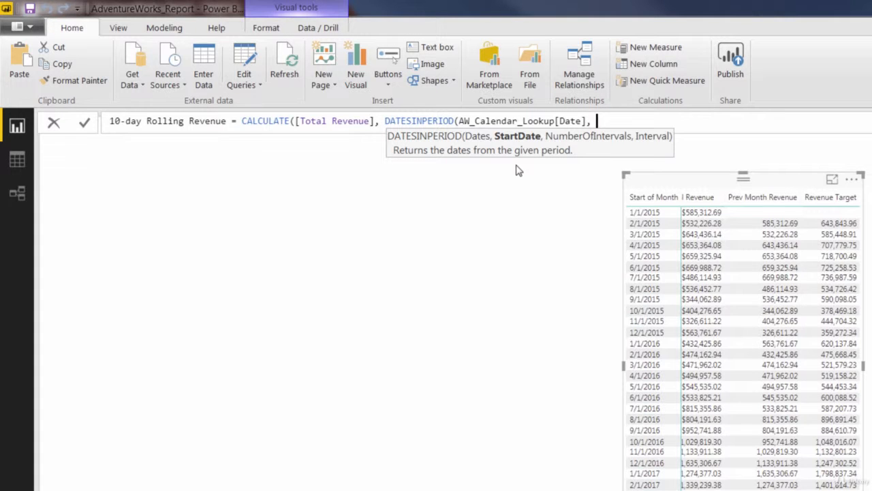
Set the DATESINPERIOD start date to MAX(AW_Calendar_Lookup[Date]).
{"action": "type", "text": "MAX"}
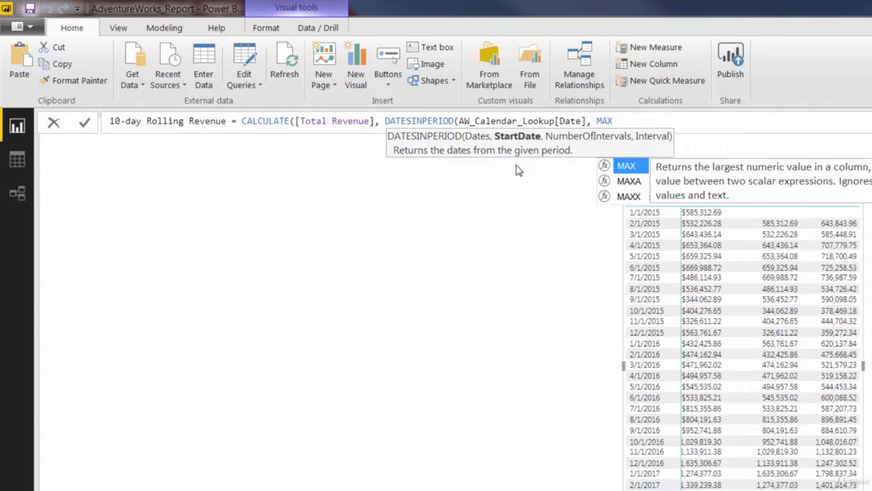
{"action": "type", "text": "("}
{"action": "type", "text": "da"}
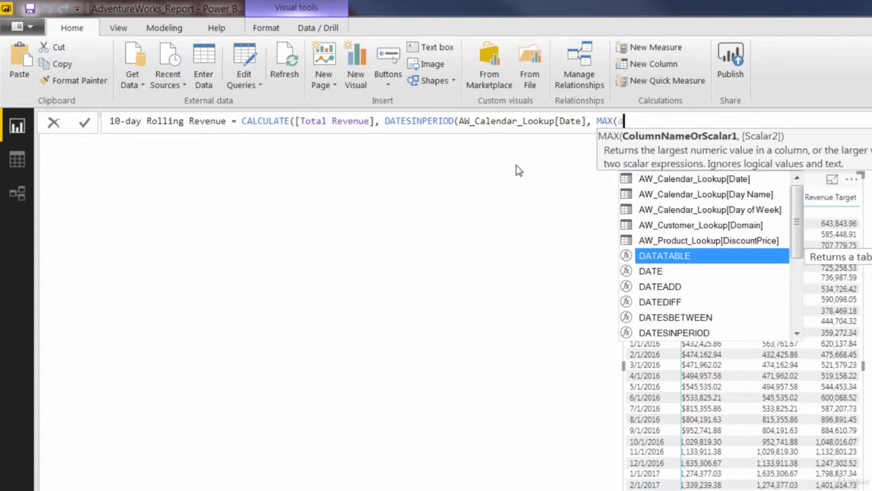
{"action": "type", "text": "te"}
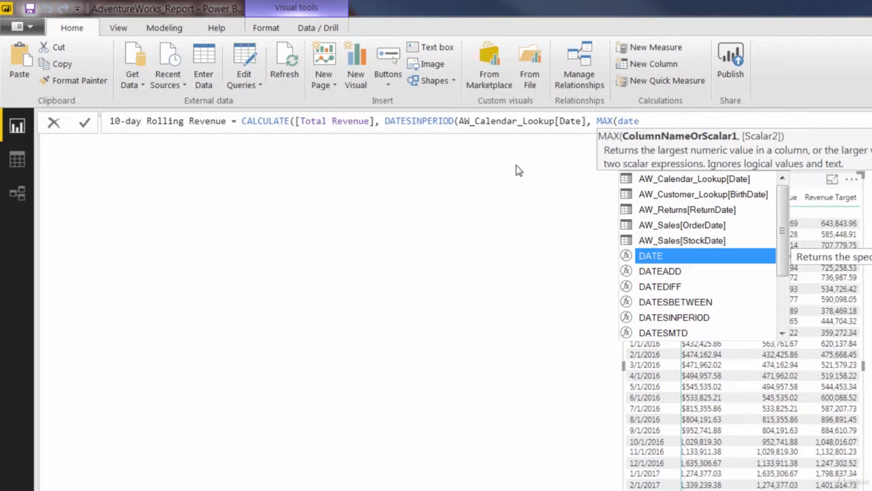
{"action": "left_click", "coordinate": [654, 179]}
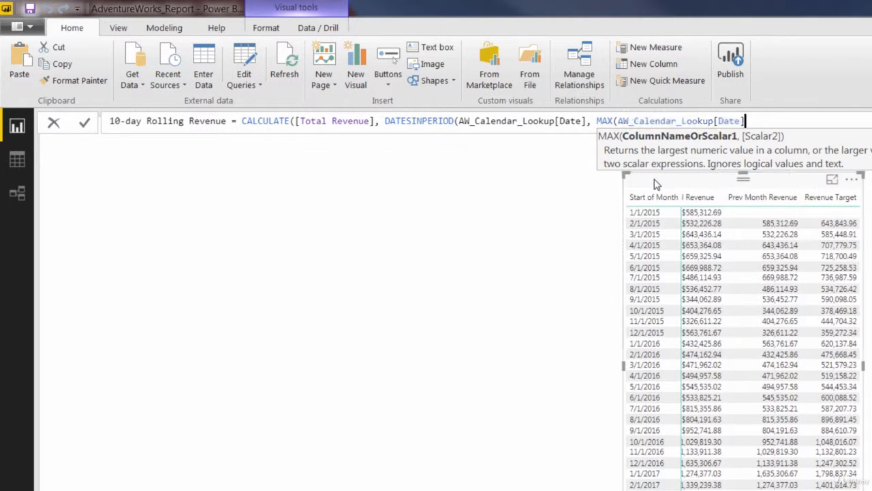
{"action": "type", "text": ")"}
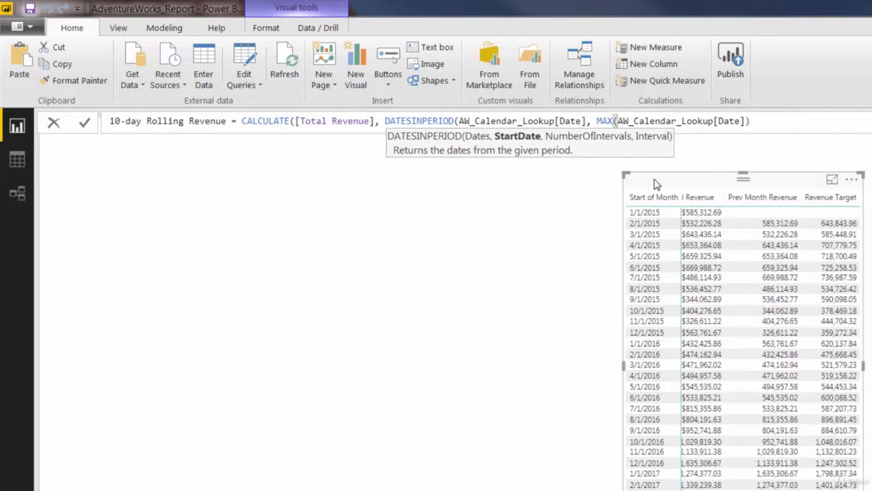
{"action": "type", "text": ","}
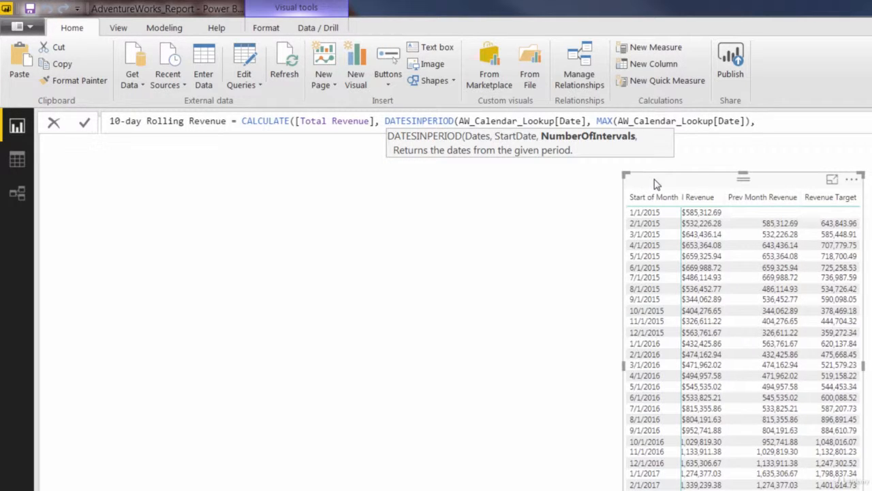
Set the number of intervals to -10 and the interval to DAY, close both functions and commit the measure.
{"action": "type", "text": "-10,"}
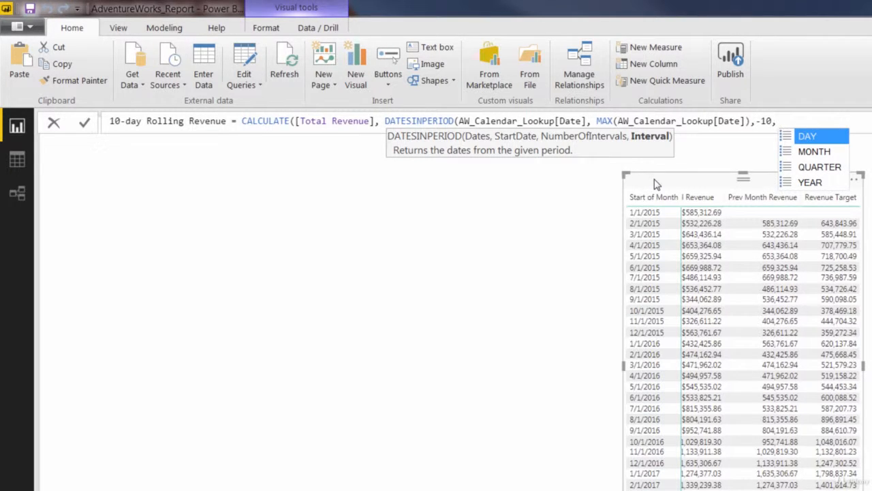
{"action": "type", "text": "DAY"}
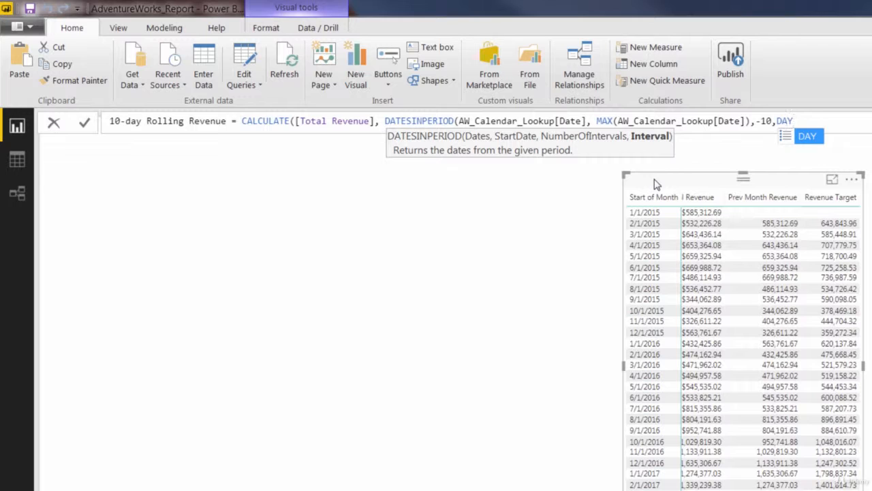
{"action": "type", "text": "))"}
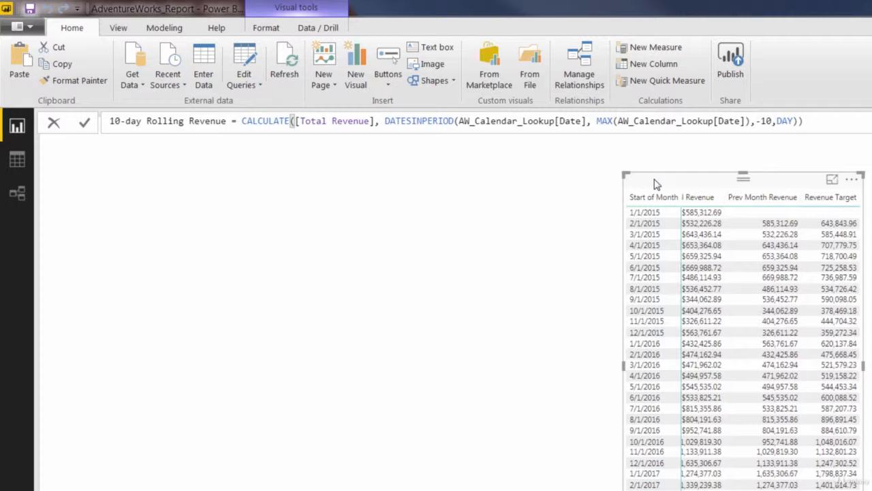
{"action": "key", "text": "Return"}
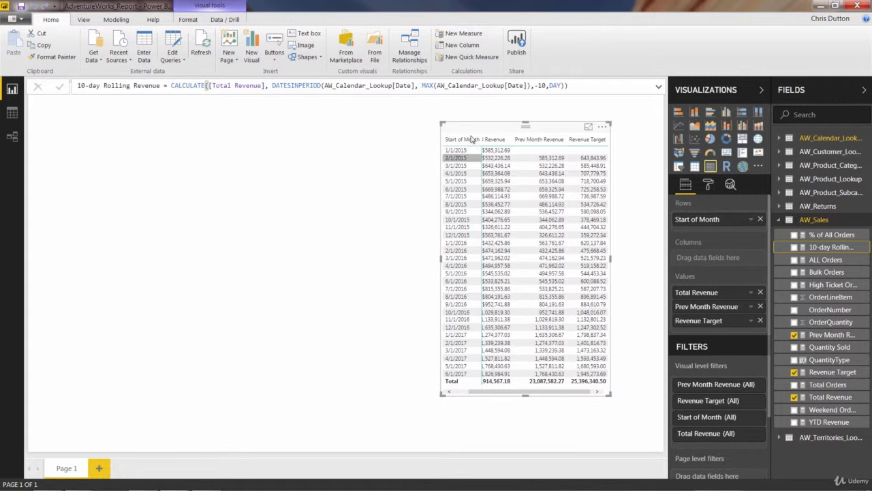
Shift the matrix slightly left on the page and remove Prev Month Revenue, Revenue Target and the Start of Month rows from it.
{"action": "left_click_drag", "start_coordinate": [472, 136], "coordinate": [430, 127]}
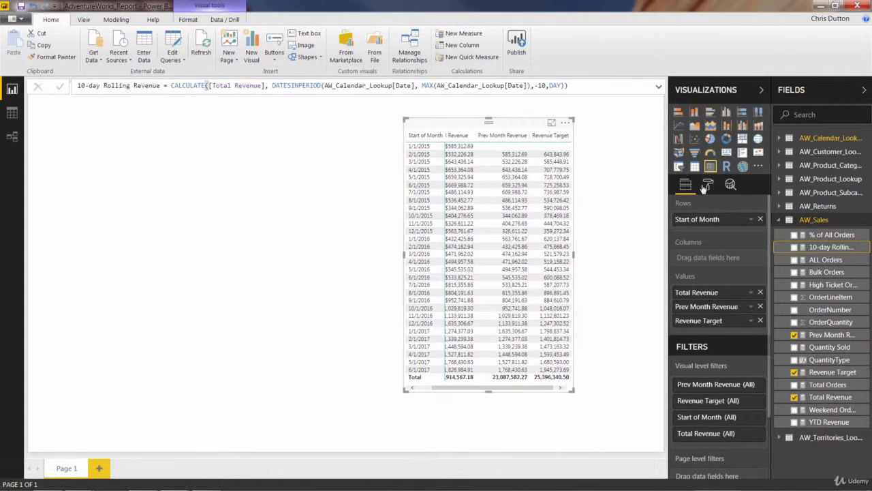
{"action": "left_click", "coordinate": [760, 306]}
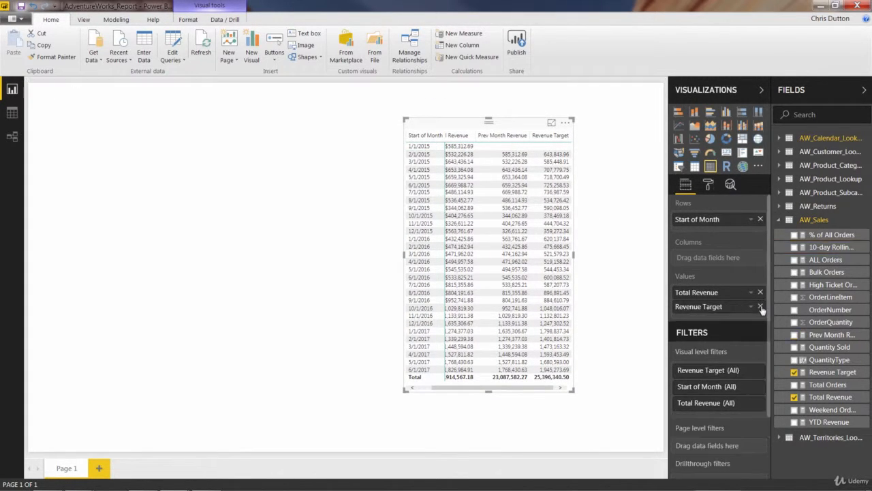
{"action": "left_click", "coordinate": [760, 307]}
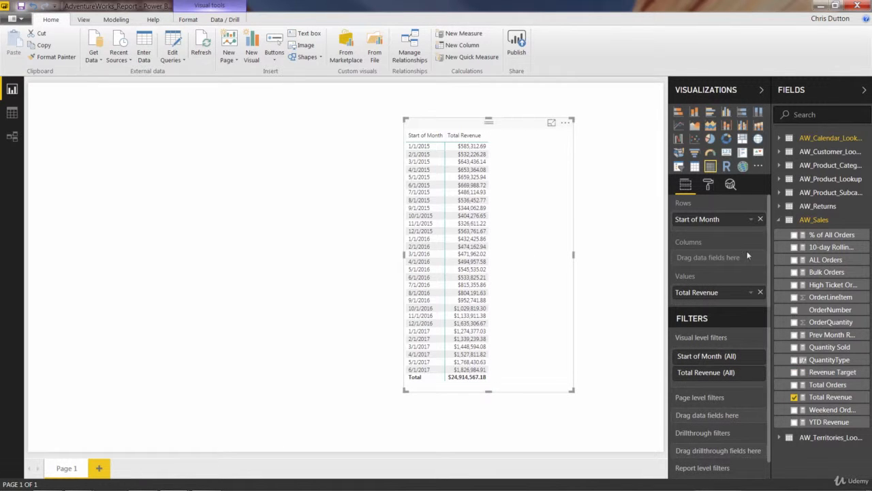
{"action": "left_click", "coordinate": [760, 219]}
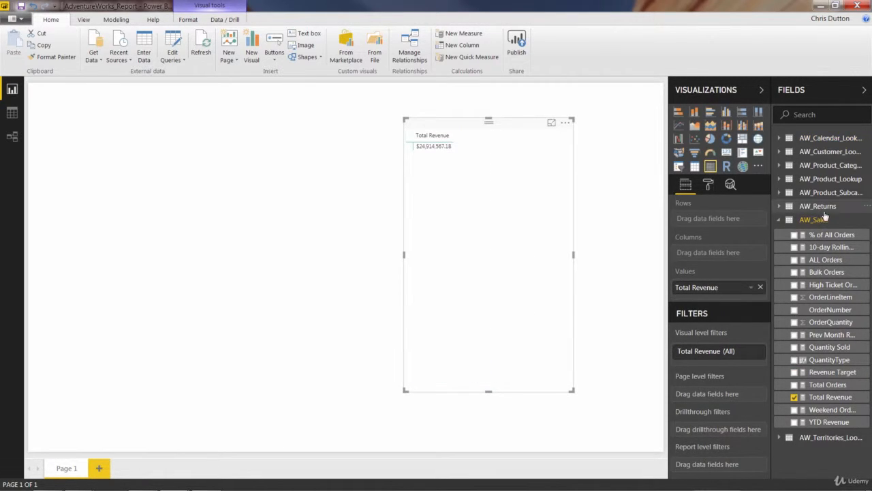
Use AW_Calendar_Lookup Date as the matrix rows, shown as plain Date instead of Date Hierarchy.
{"action": "left_click", "coordinate": [781, 139]}
{"action": "left_click_drag", "start_coordinate": [817, 153], "coordinate": [681, 212]}
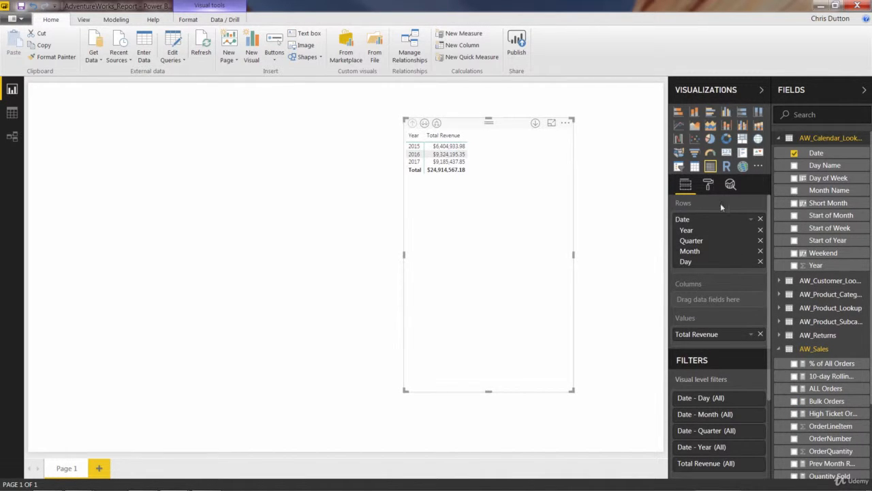
{"action": "left_click", "coordinate": [753, 219]}
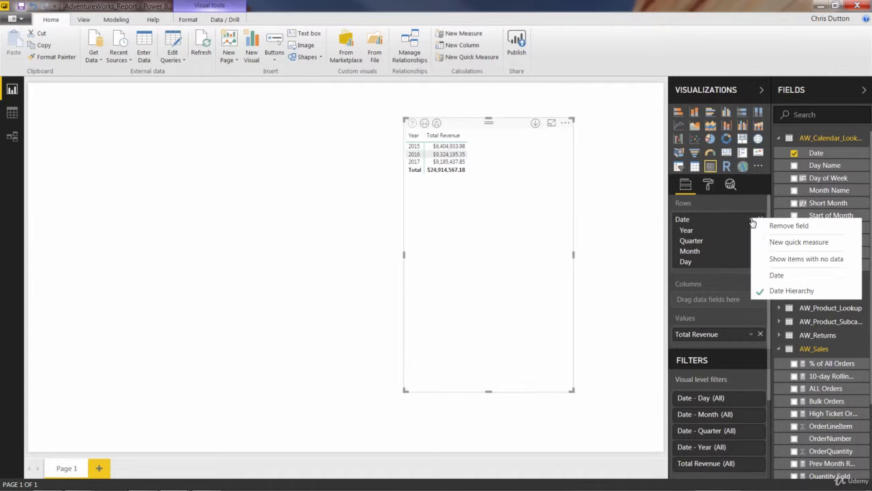
{"action": "left_click", "coordinate": [789, 276]}
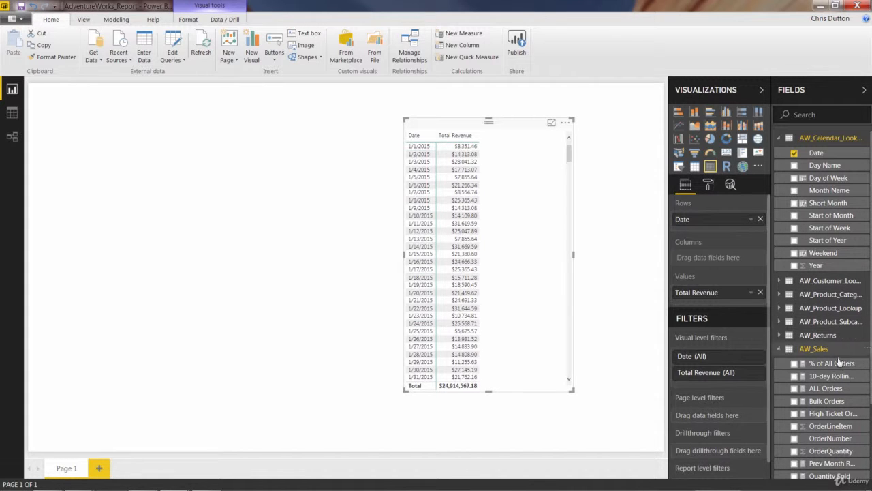
Add 10-day Rolling Revenue to the matrix values below Total Revenue and look through its daily figures.
{"action": "left_click_drag", "start_coordinate": [833, 379], "coordinate": [726, 303]}
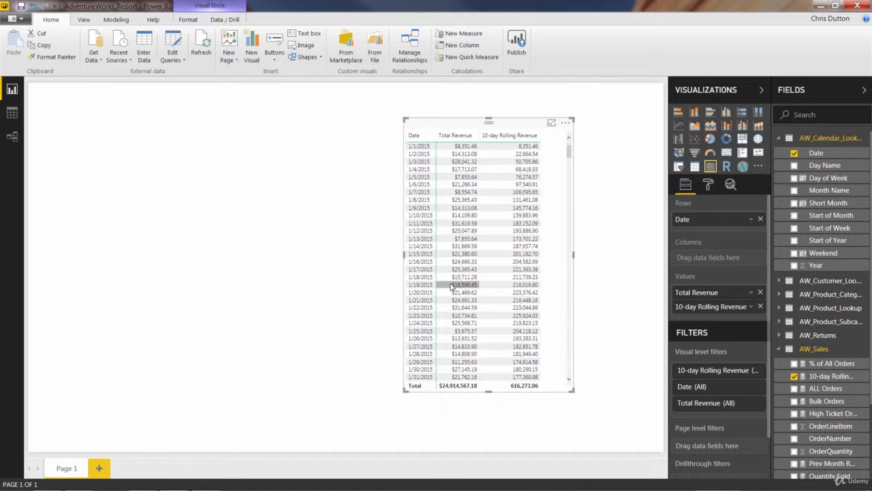
{"action": "scroll", "coordinate": [457, 294], "scroll_direction": "down", "scroll_amount": 1}
{"action": "scroll", "coordinate": [531, 272], "scroll_direction": "down", "scroll_amount": 10}
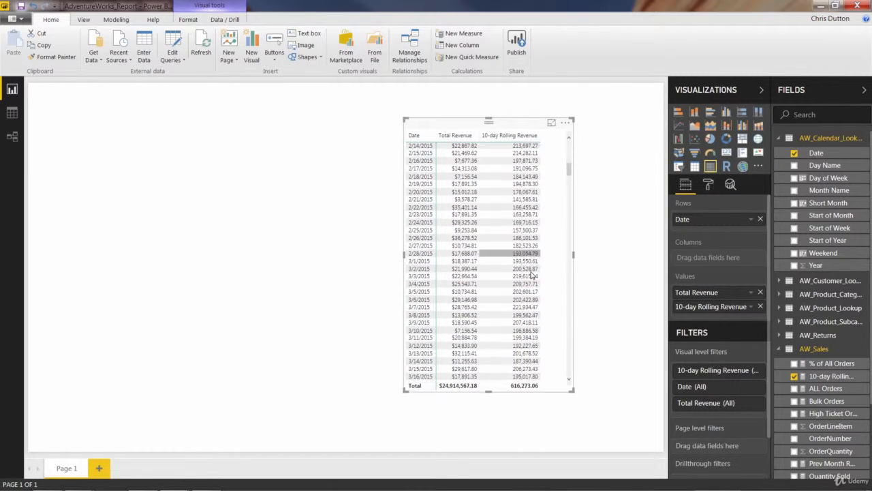
{"action": "scroll", "coordinate": [531, 272], "scroll_direction": "down", "scroll_amount": 15}
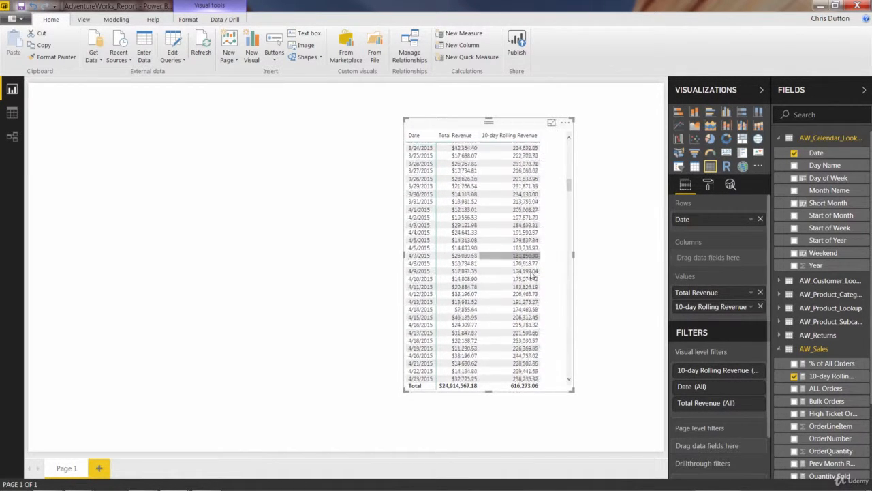
{"action": "scroll", "coordinate": [532, 275], "scroll_direction": "down", "scroll_amount": 15}
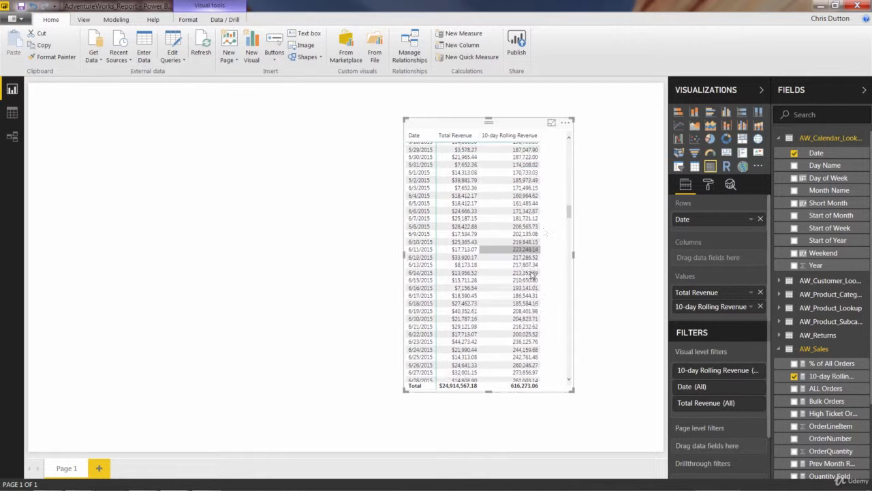